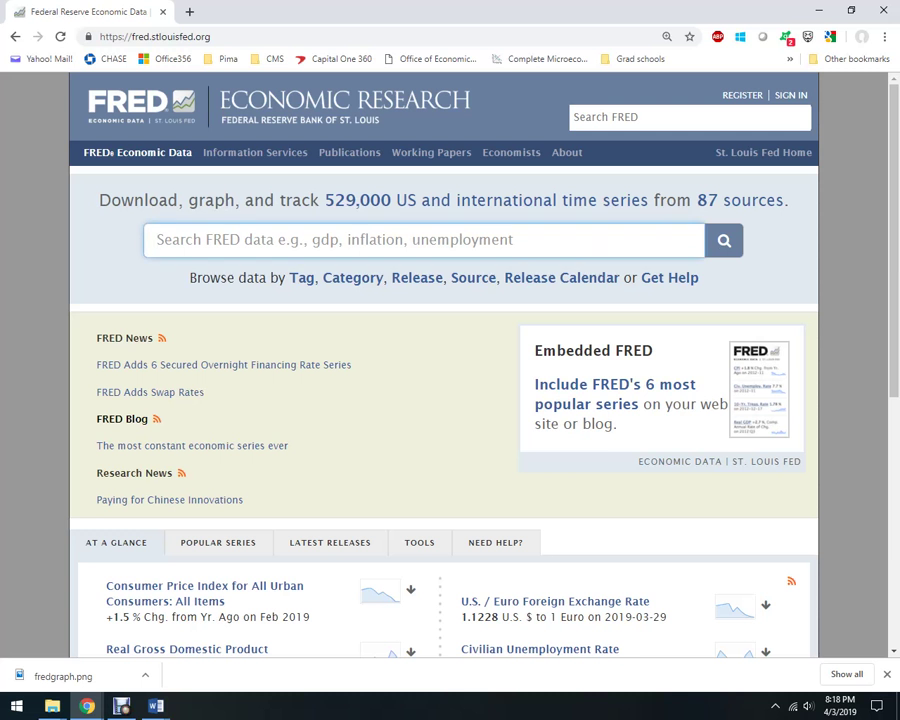
Search FRED for 'healthcare' and open the Total Construction Spending: Health Care series.
{"action": "type", "text": "health"}
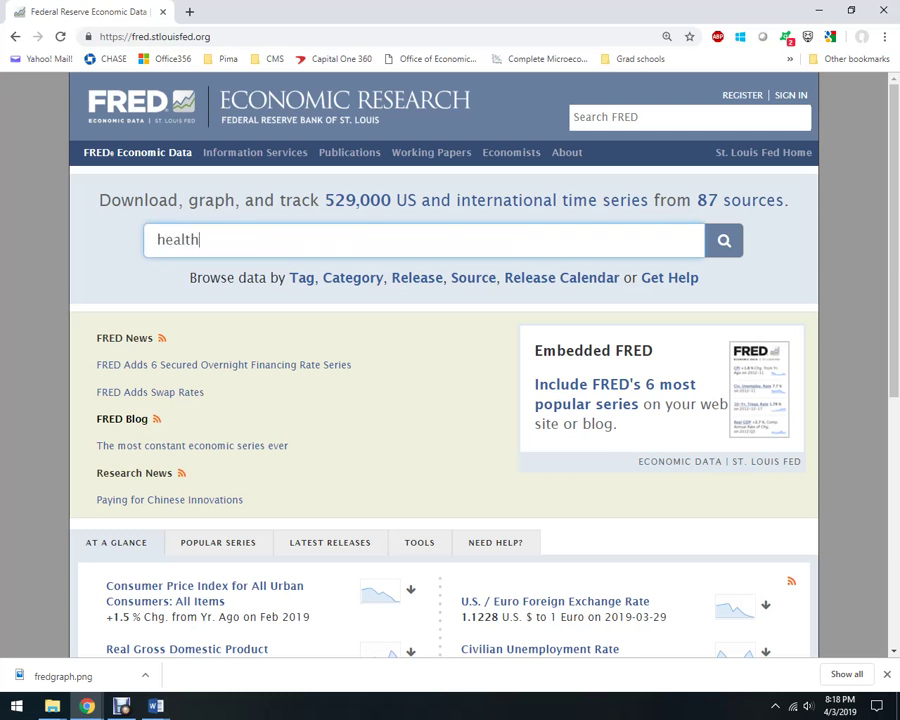
{"action": "type", "text": "care"}
{"action": "key", "text": "Return"}
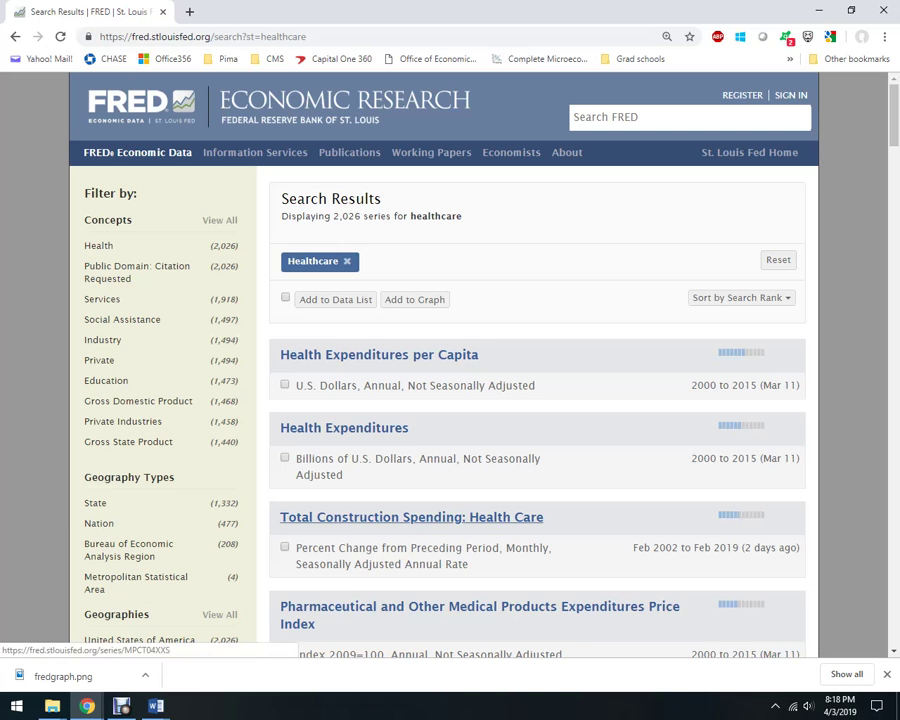
{"action": "left_click", "coordinate": [411, 517]}
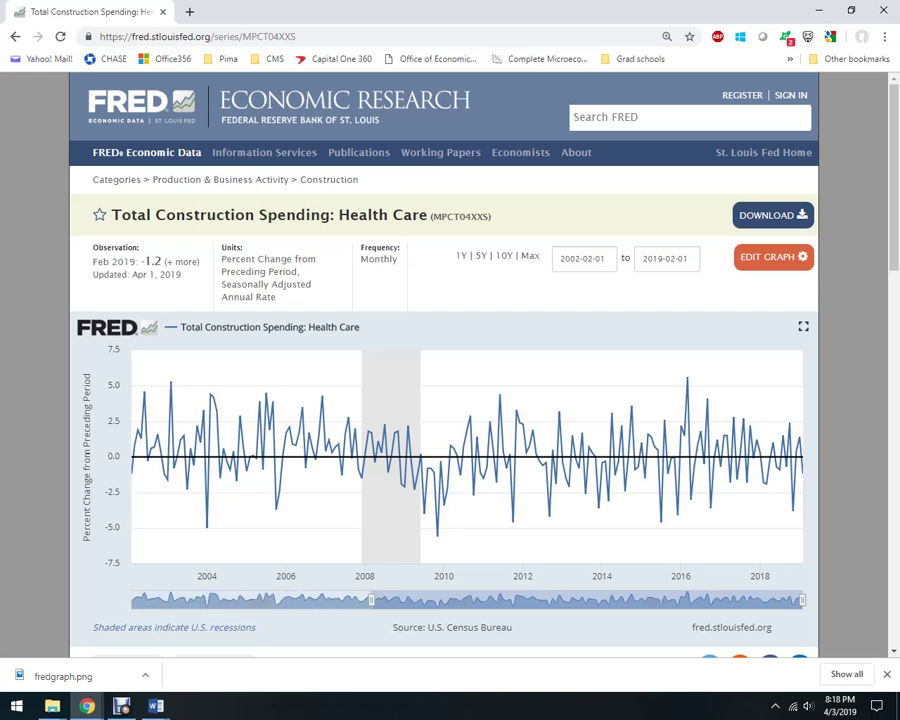
Drag the chart's start date to 2014-02-01 so it runs to February 2019.
{"action": "left_click_drag", "start_coordinate": [130, 600], "coordinate": [372, 600]}
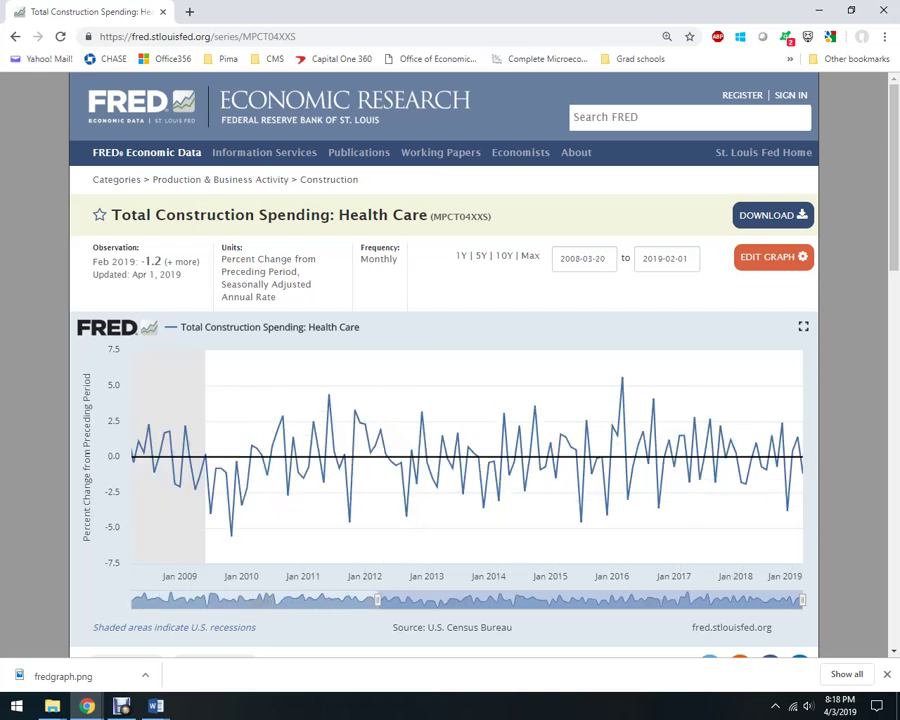
{"action": "left_click_drag", "start_coordinate": [372, 600], "coordinate": [478, 600]}
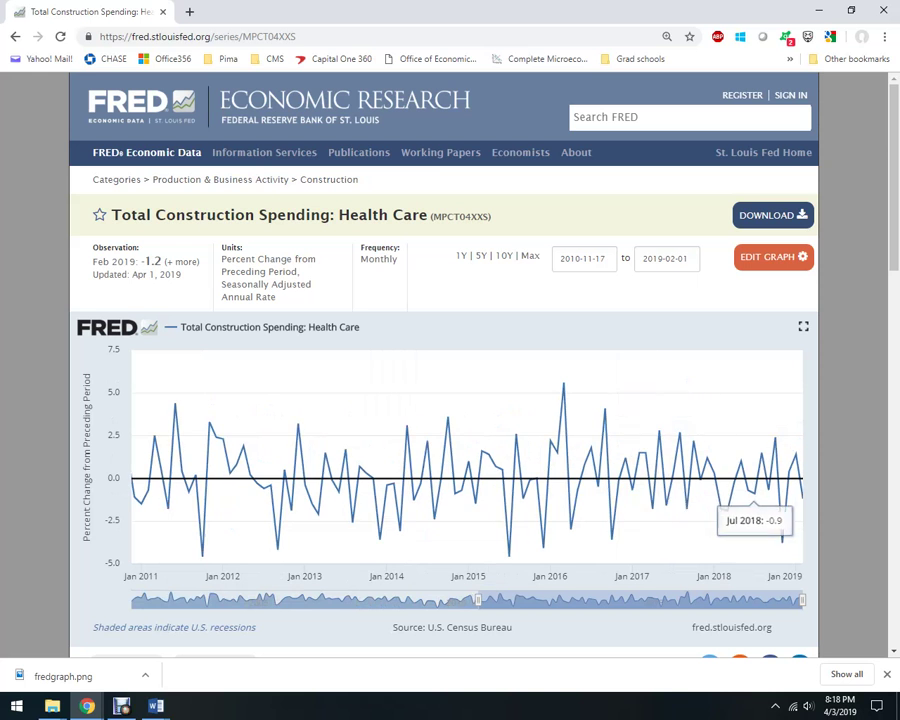
{"action": "left_click_drag", "start_coordinate": [478, 600], "coordinate": [605, 600]}
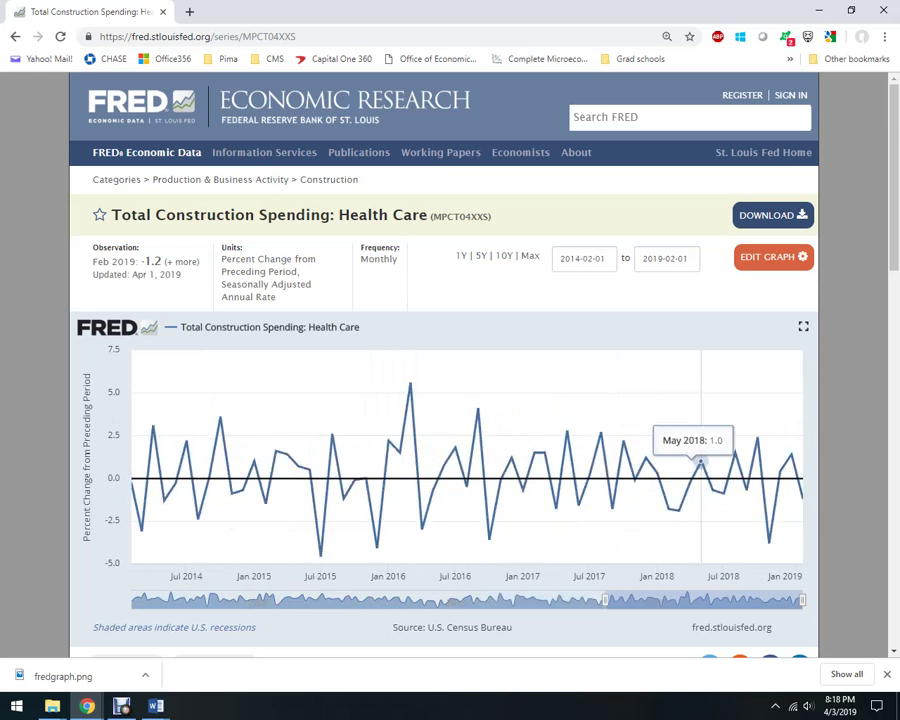
{"action": "left_click", "coordinate": [583, 258]}
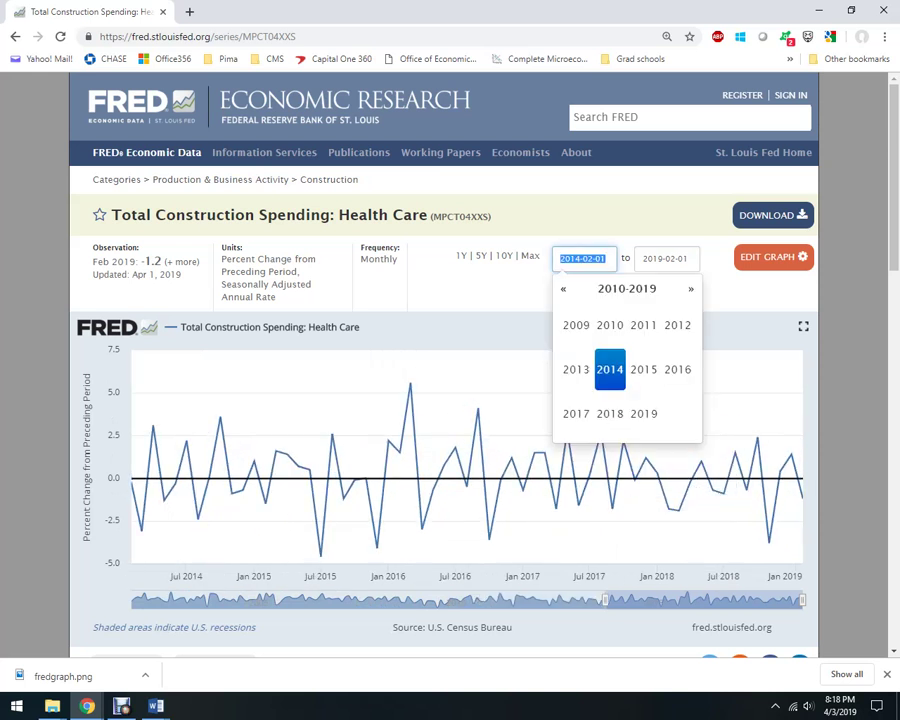
{"action": "key", "text": "Escape"}
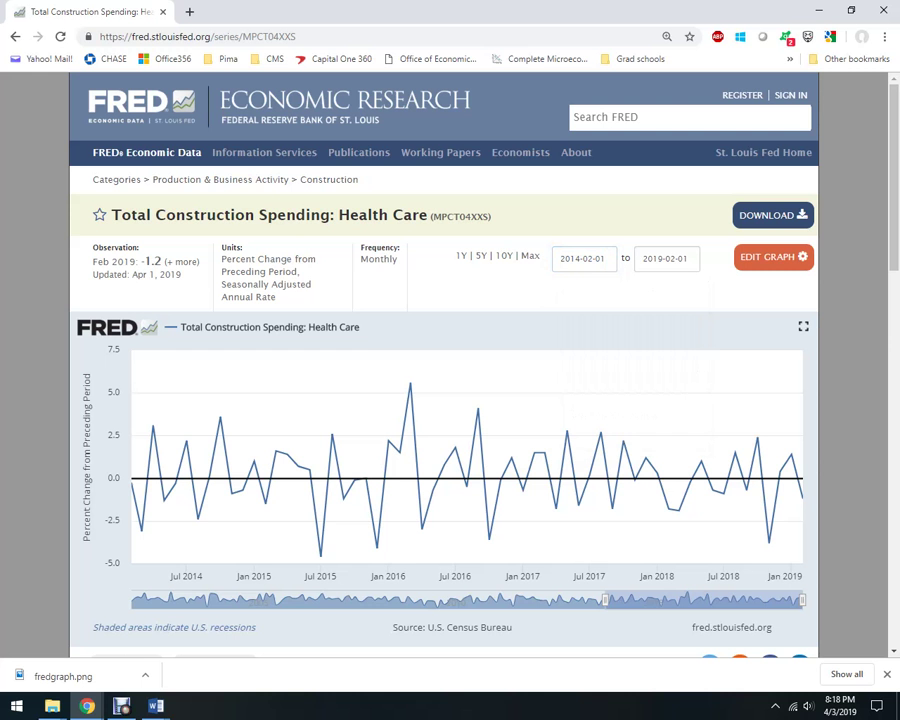
Add the quarterly Real Gross Domestic Product percent change series as a second graph line.
{"action": "left_click", "coordinate": [773, 257]}
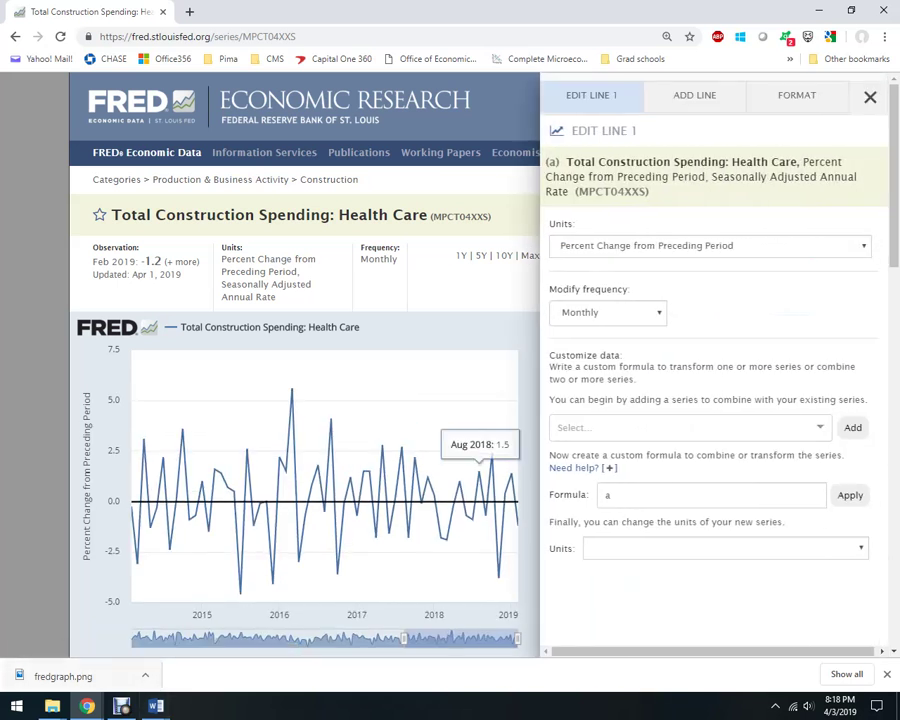
{"action": "key", "text": "ctrl+F10"}
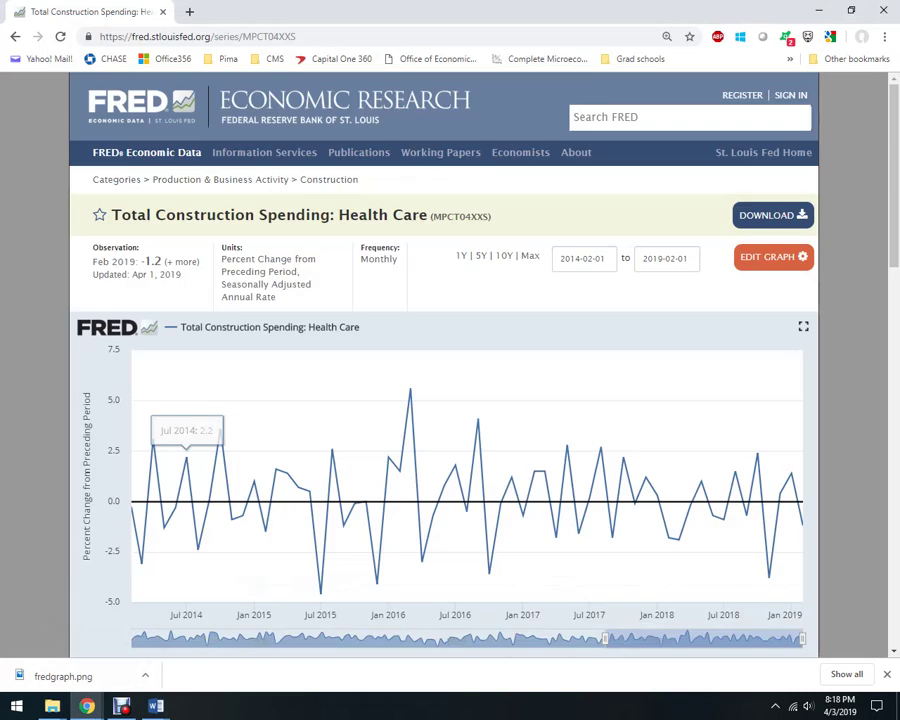
{"action": "left_click", "coordinate": [773, 257]}
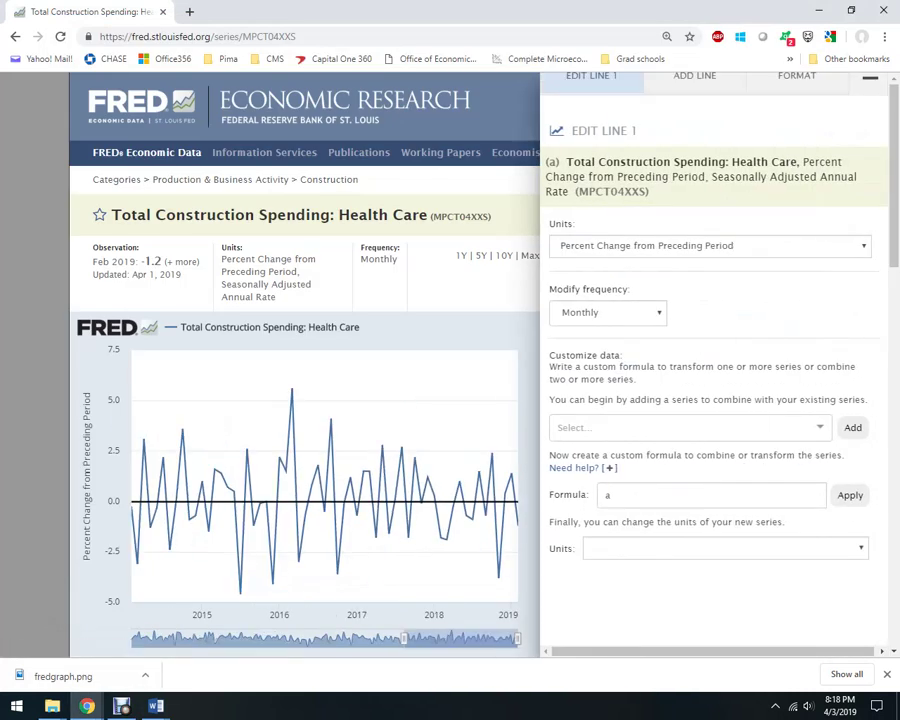
{"action": "left_click", "coordinate": [694, 95]}
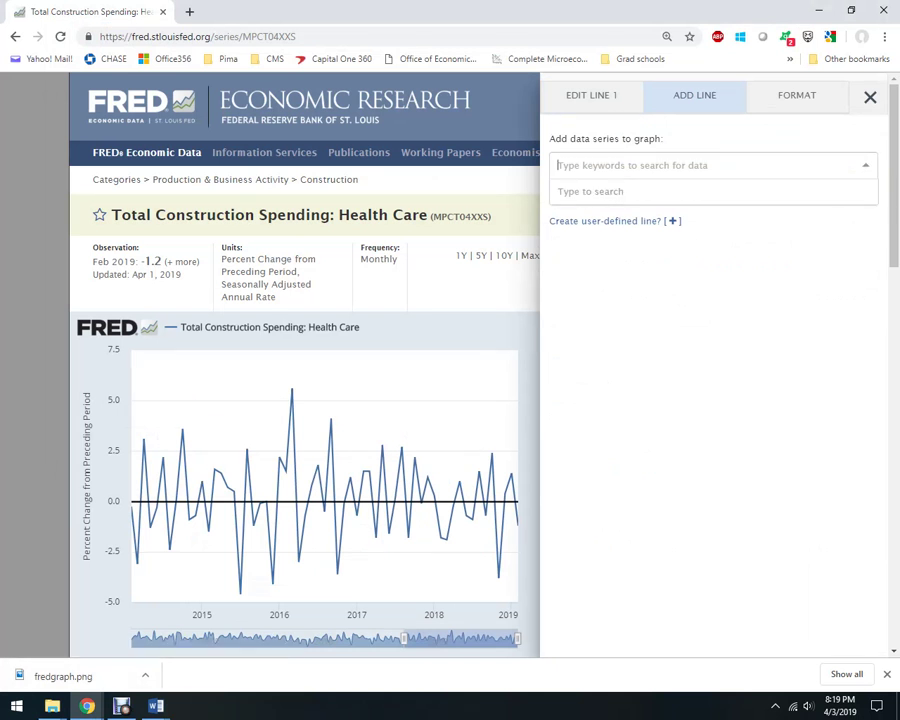
{"action": "type", "text": "gdp"}
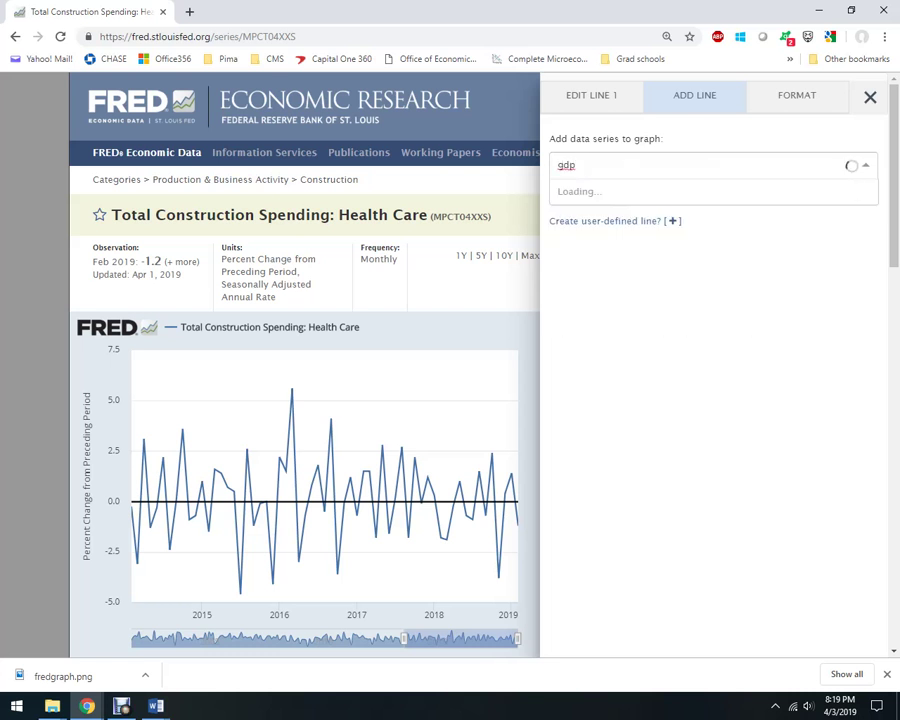
{"action": "type", "text": " per"}
{"action": "type", "text": "cent change"}
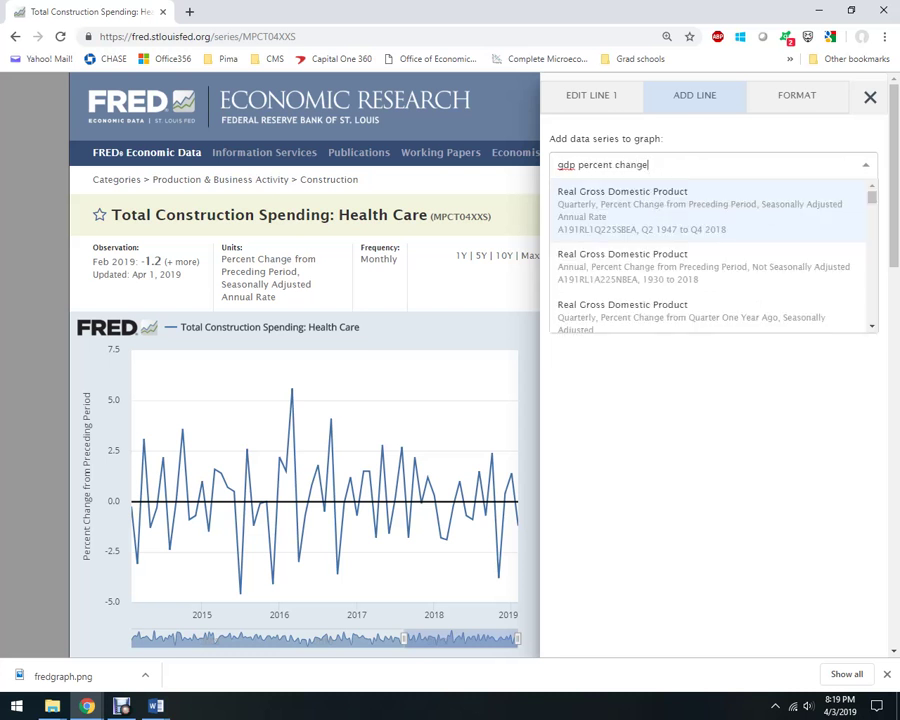
{"action": "left_click", "coordinate": [665, 213]}
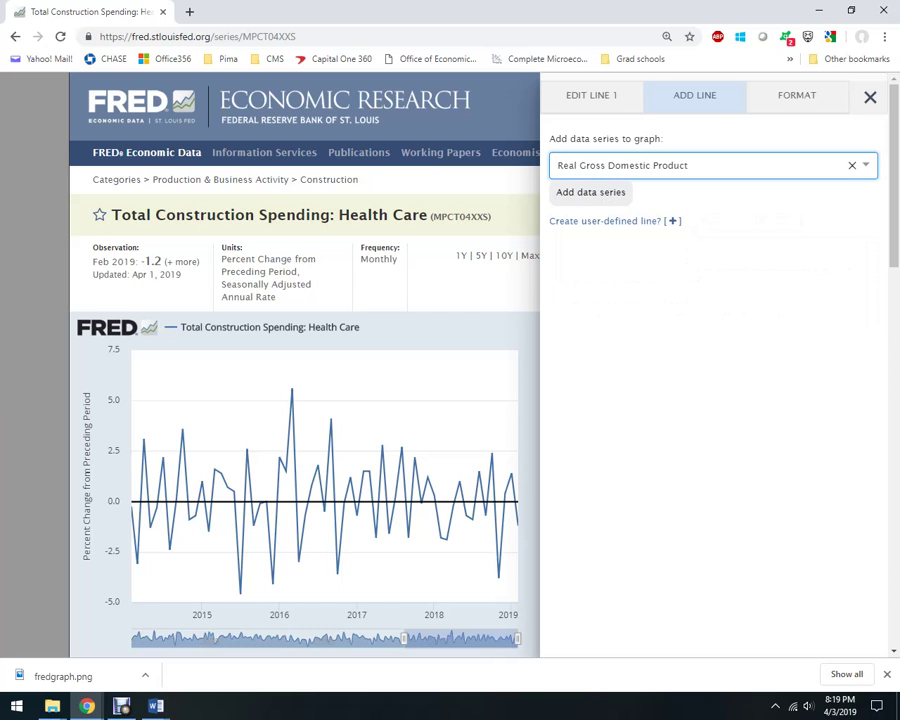
{"action": "left_click", "coordinate": [591, 192]}
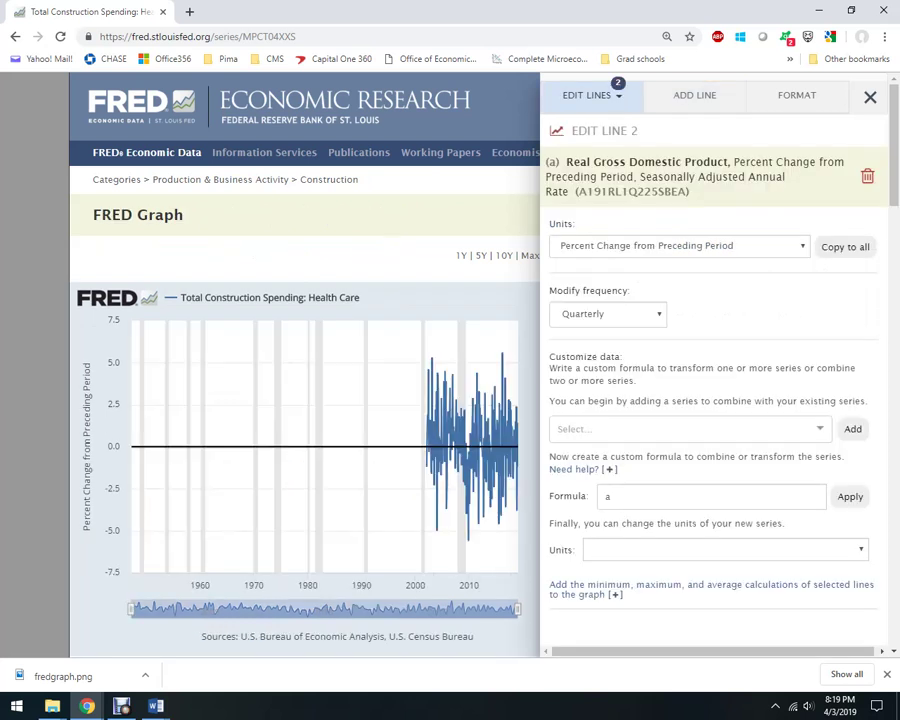
{"action": "left_click", "coordinate": [870, 97]}
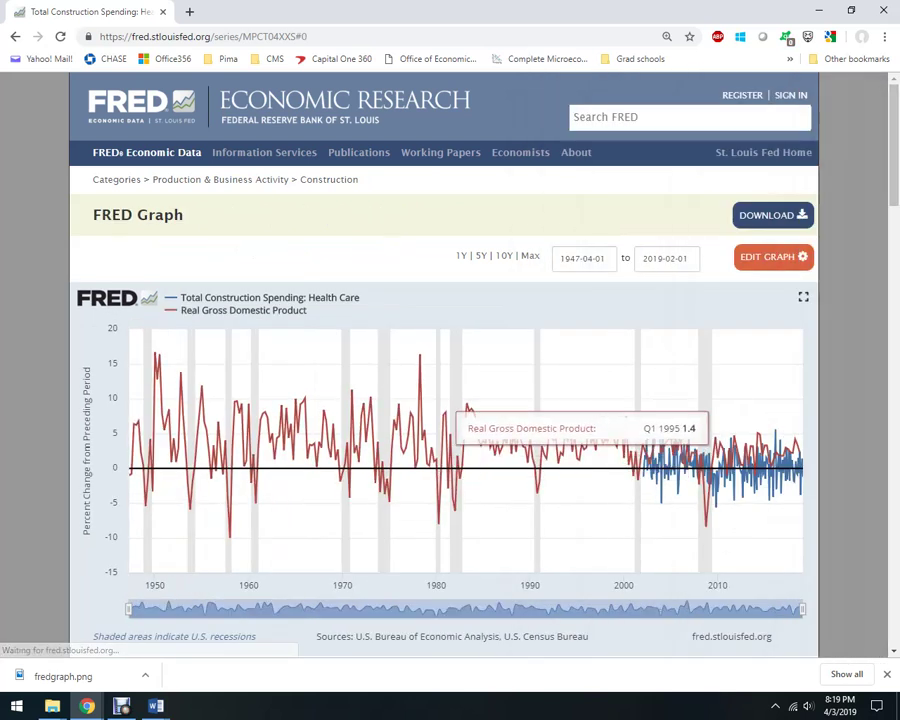
Set the chart range to 5Y and download it as a PNG image.
{"action": "left_click", "coordinate": [481, 255]}
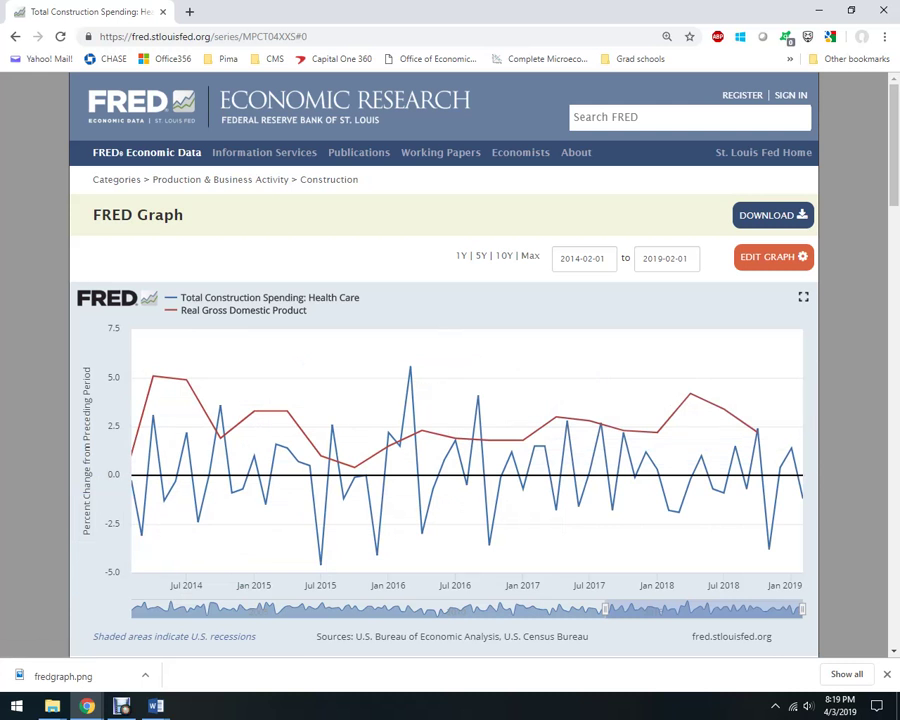
{"action": "left_click", "coordinate": [770, 215]}
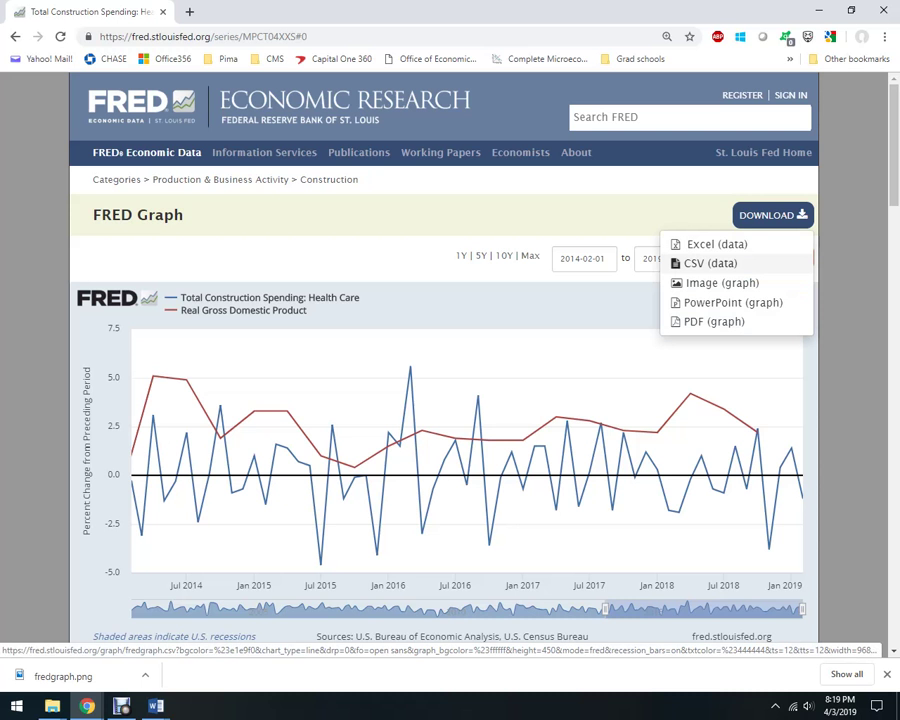
{"action": "left_click", "coordinate": [720, 283]}
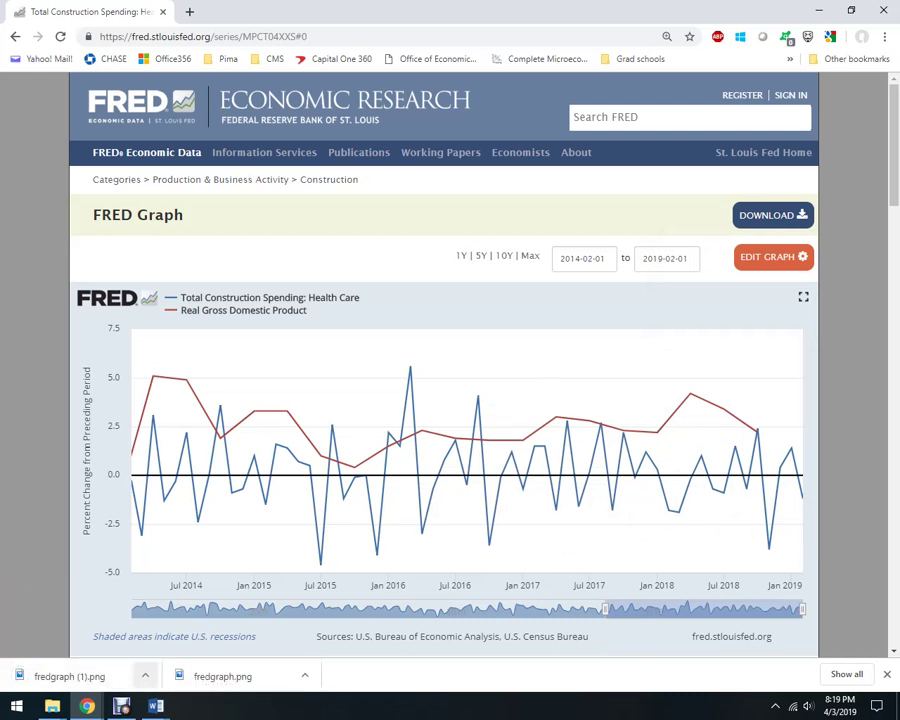
{"action": "left_click", "coordinate": [145, 676]}
Drag fredgraph (1) from the Downloads folder into the top of the Econ550 final exam.
{"action": "left_click", "coordinate": [183, 626]}
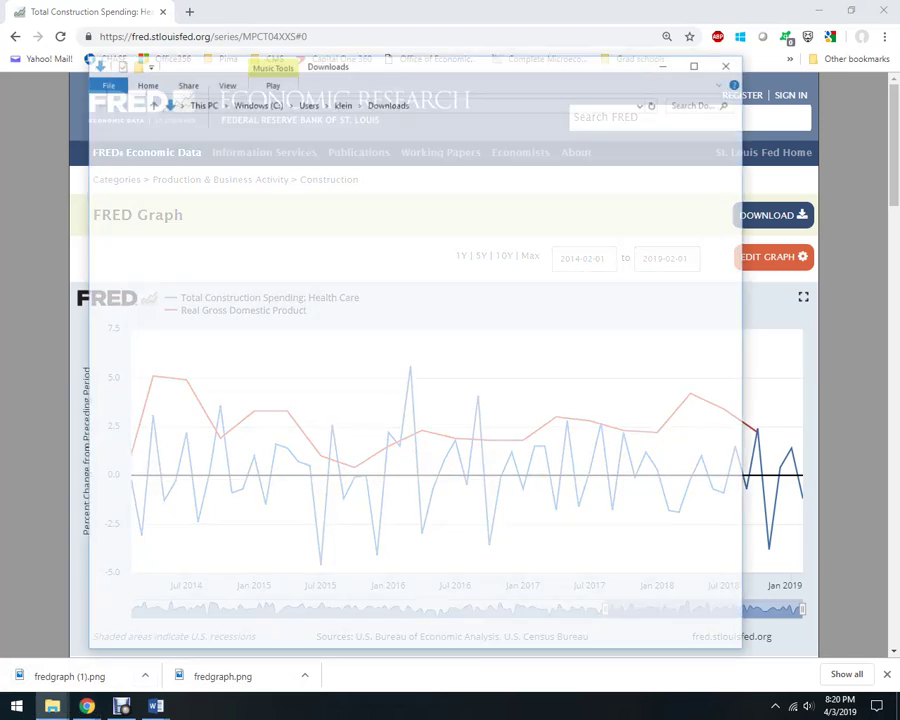
{"action": "scroll", "coordinate": [365, 490], "scroll_direction": "down", "scroll_amount": 5}
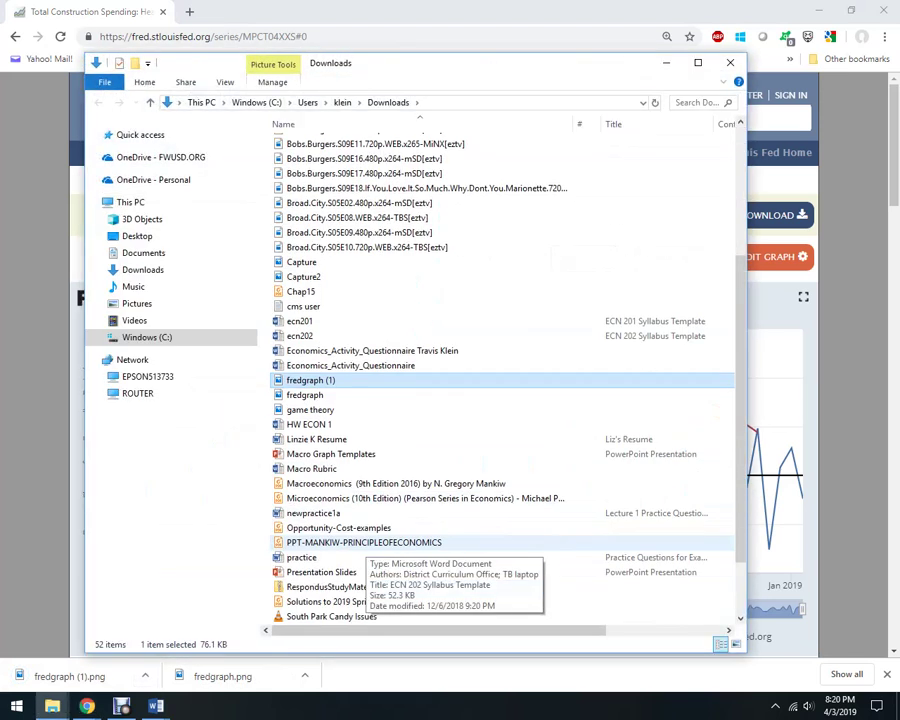
{"action": "scroll", "coordinate": [368, 548], "scroll_direction": "down", "scroll_amount": 2}
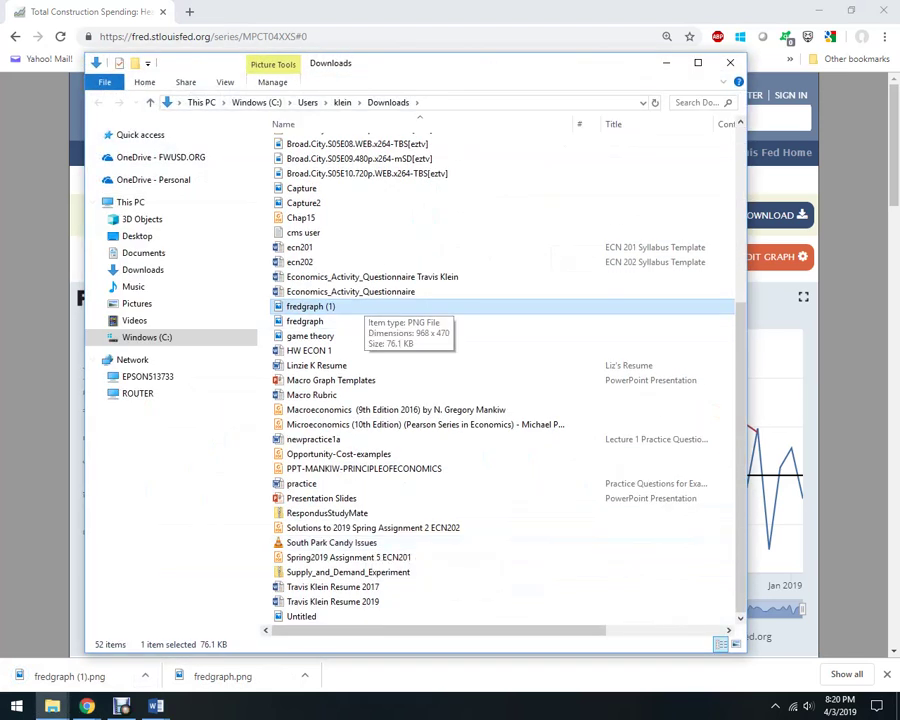
{"action": "left_click", "coordinate": [155, 705]}
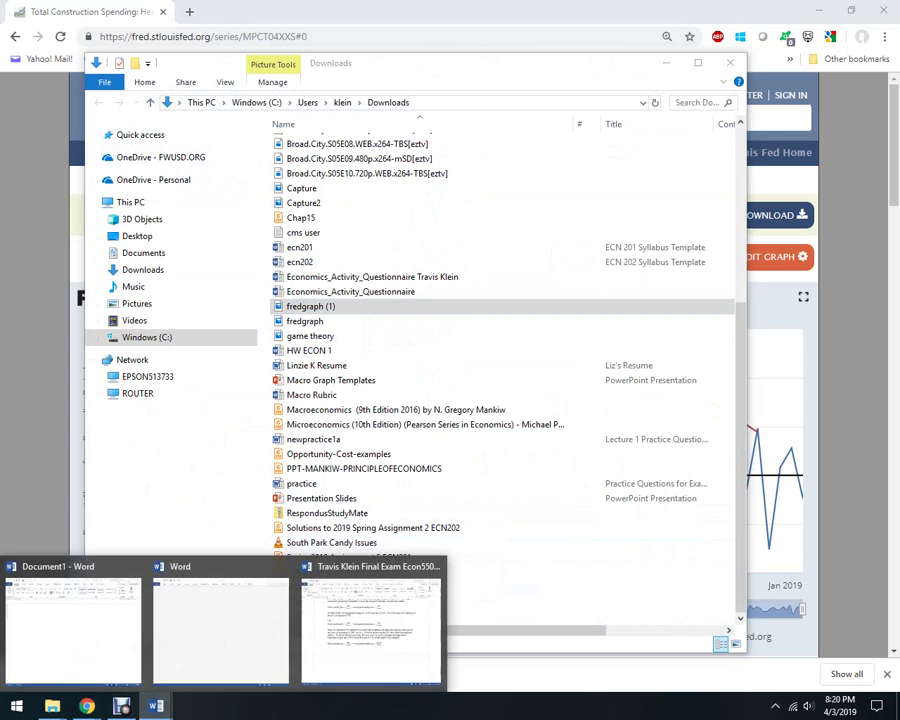
{"action": "left_click", "coordinate": [370, 620]}
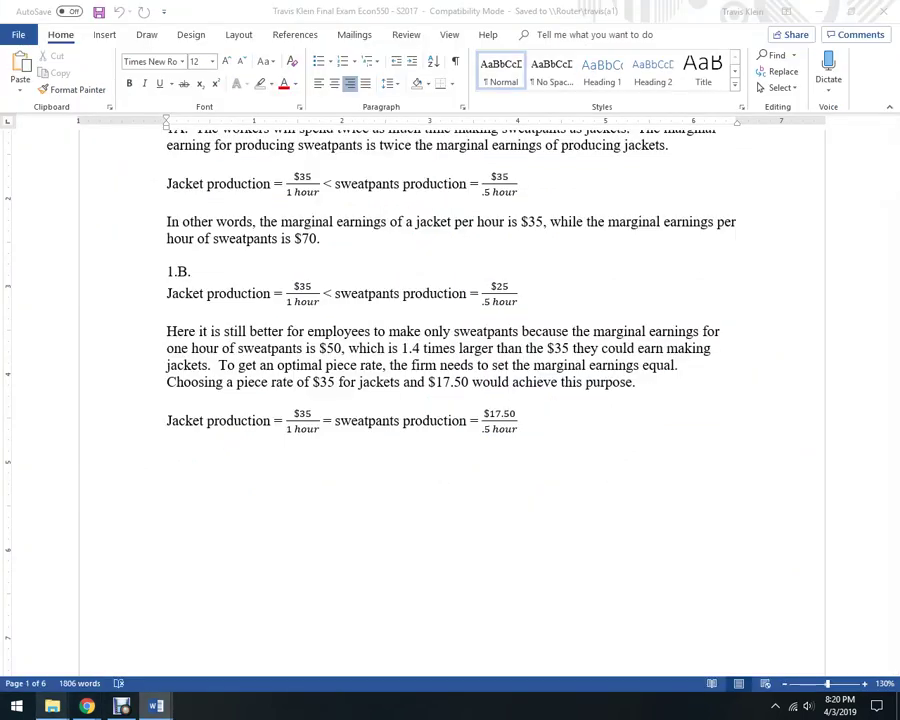
{"action": "left_click", "coordinate": [52, 705]}
{"action": "left_click", "coordinate": [65, 625]}
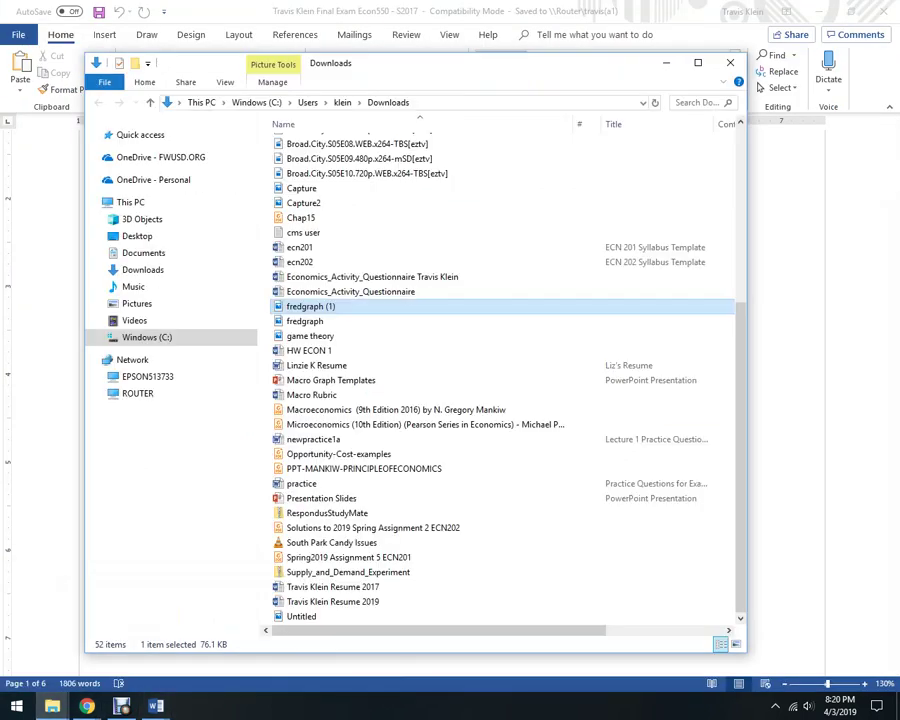
{"action": "left_click_drag", "start_coordinate": [330, 65], "coordinate": [23, 65]}
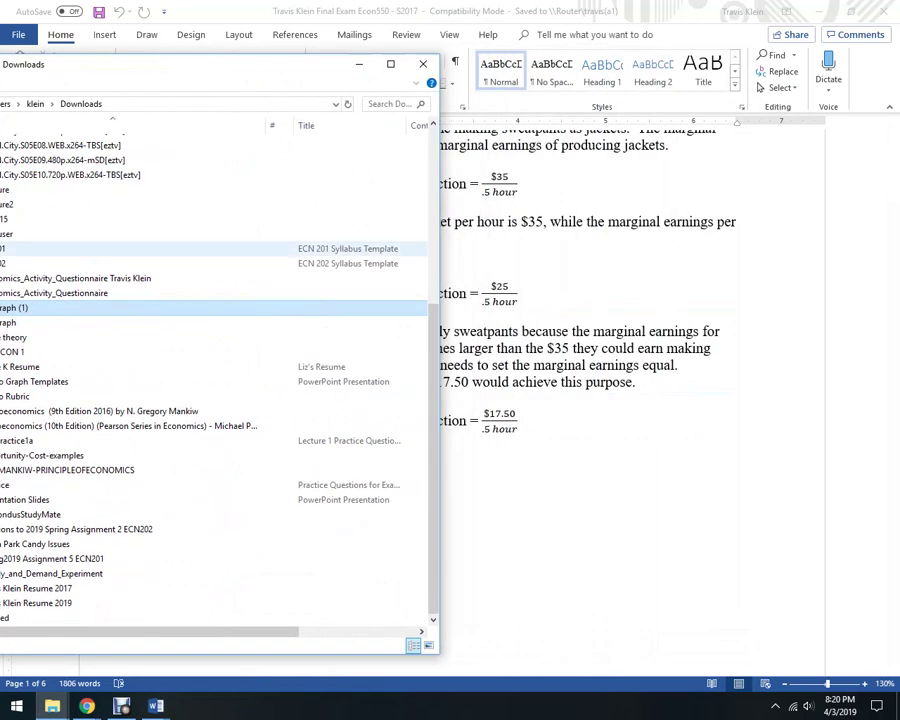
{"action": "mouse_move", "coordinate": [120, 308]}
{"action": "left_mouse_down"}
{"action": "mouse_move", "coordinate": [420, 300]}
{"action": "mouse_move", "coordinate": [470, 130]}
{"action": "left_mouse_up"}
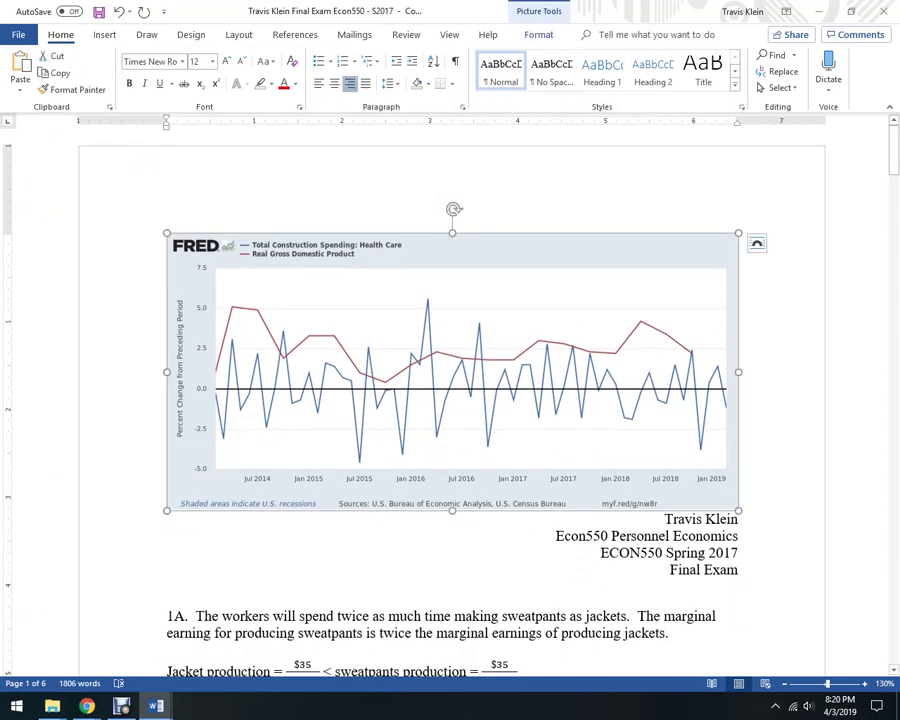
Open Format Picture for the inserted FRED chart from its shortcut menu.
{"action": "right_click", "coordinate": [424, 348]}
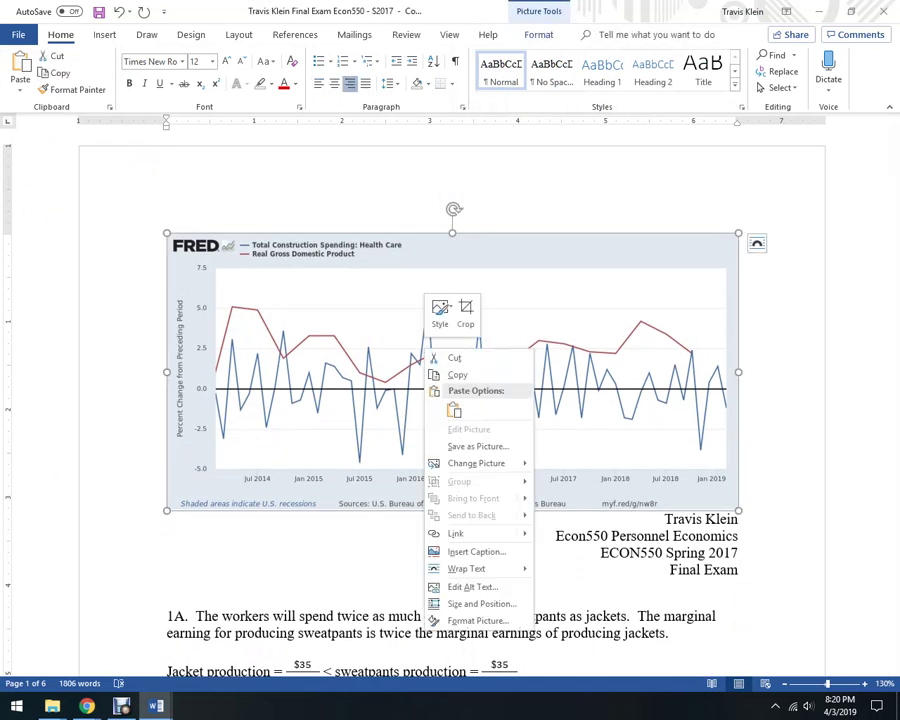
{"action": "left_click", "coordinate": [477, 620]}
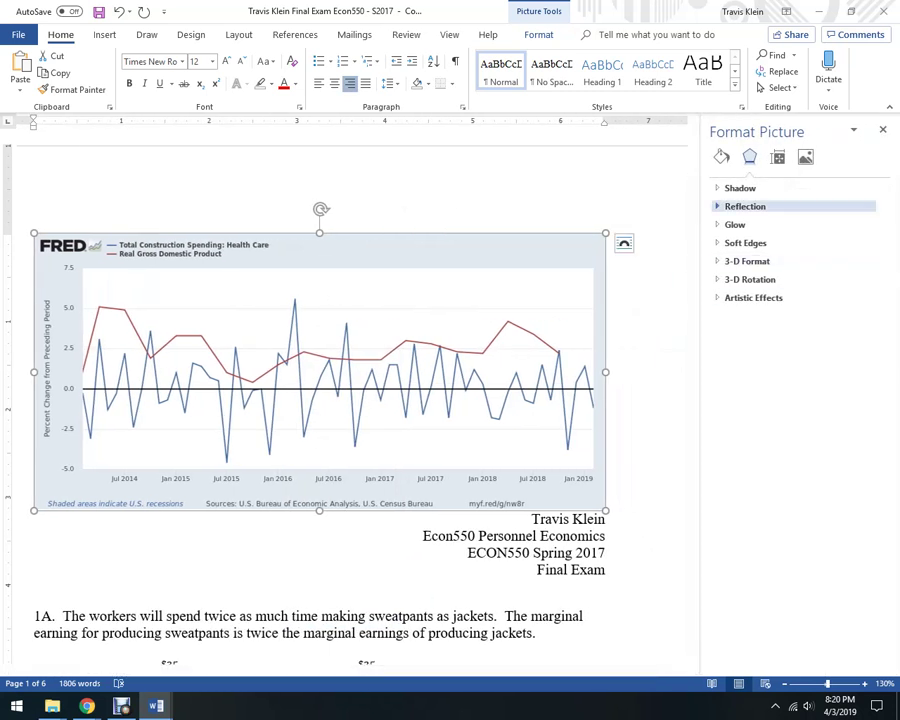
Look through the Format Picture pane's picture, layout, effects and fill settings.
{"action": "left_click", "coordinate": [805, 157]}
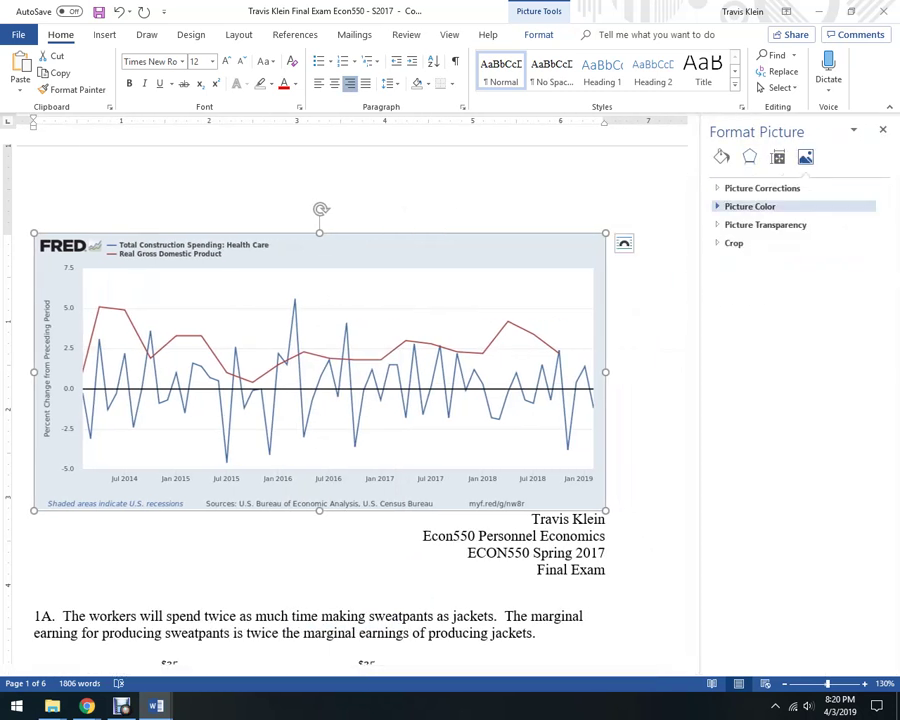
{"action": "left_click", "coordinate": [777, 157]}
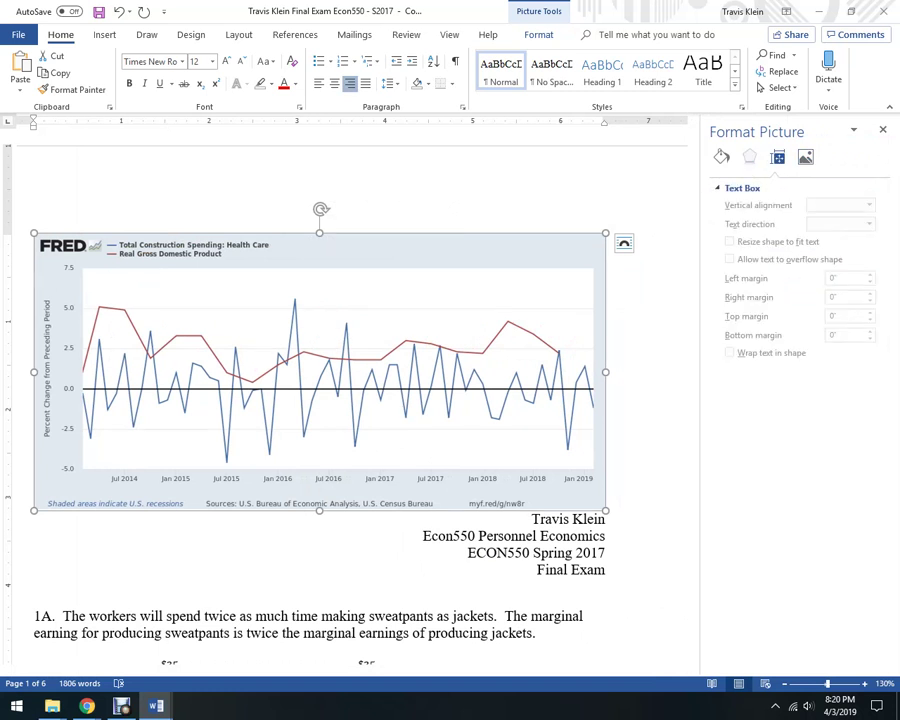
{"action": "left_click", "coordinate": [749, 157]}
{"action": "left_click", "coordinate": [721, 157]}
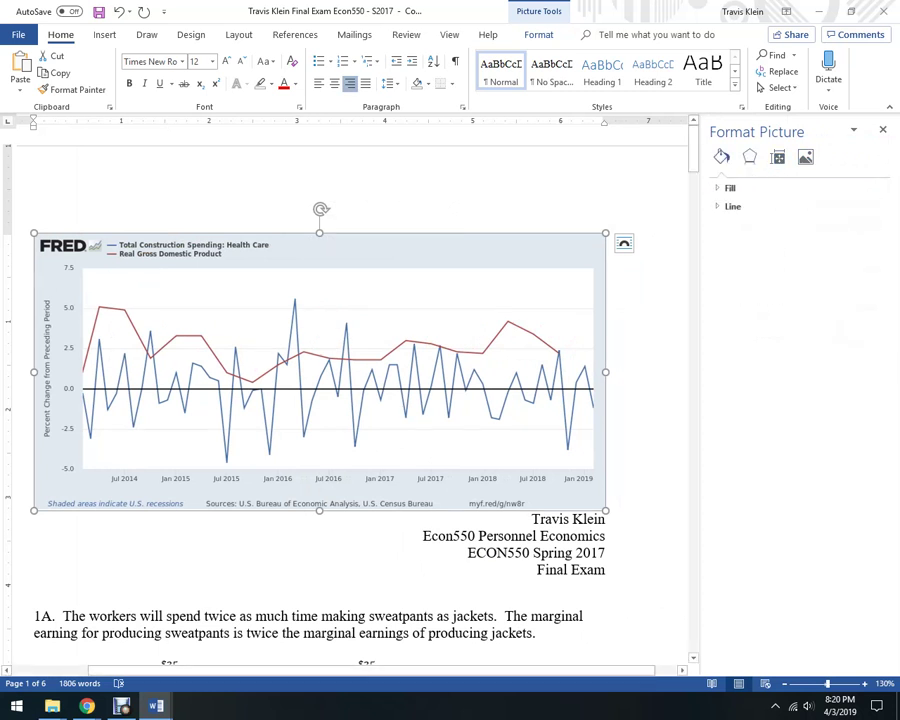
Set the chart's text wrapping to Tight in Size and Position.
{"action": "right_click", "coordinate": [418, 404]}
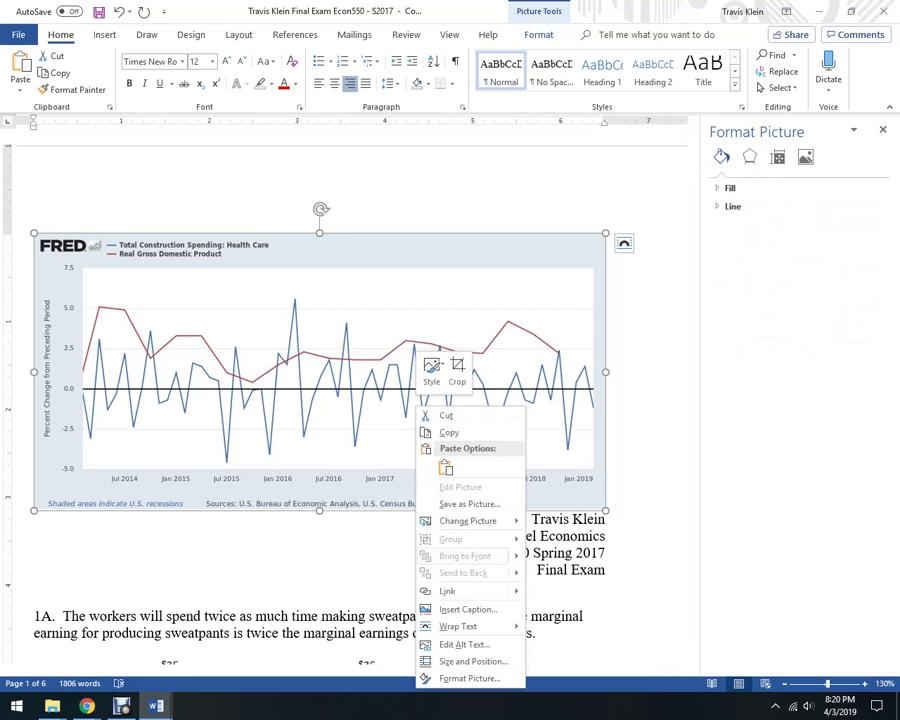
{"action": "left_click", "coordinate": [473, 661]}
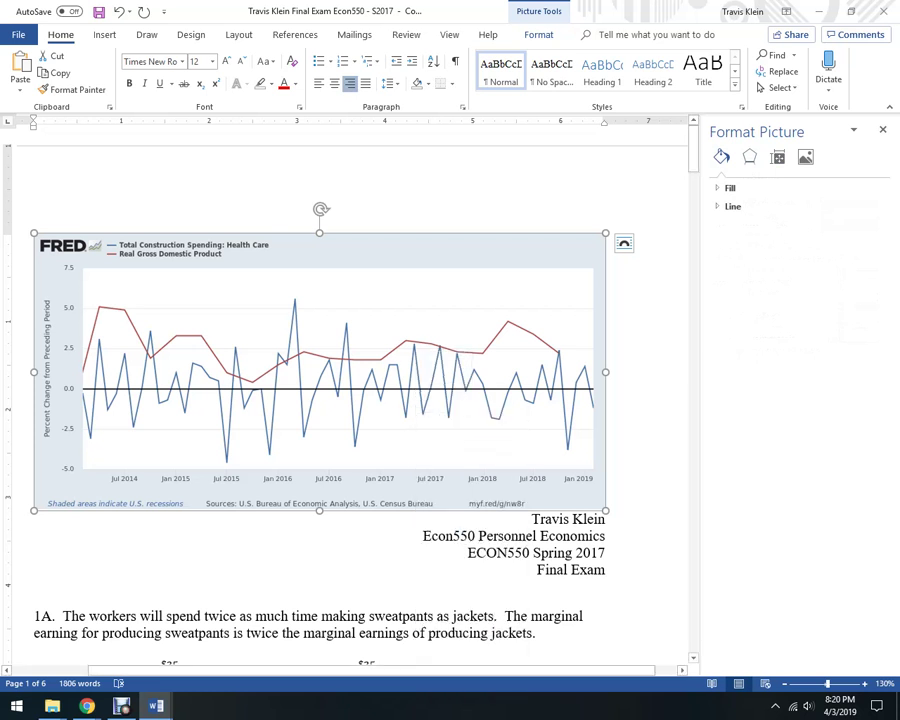
{"action": "key", "text": "ctrl+shift+Tab"}
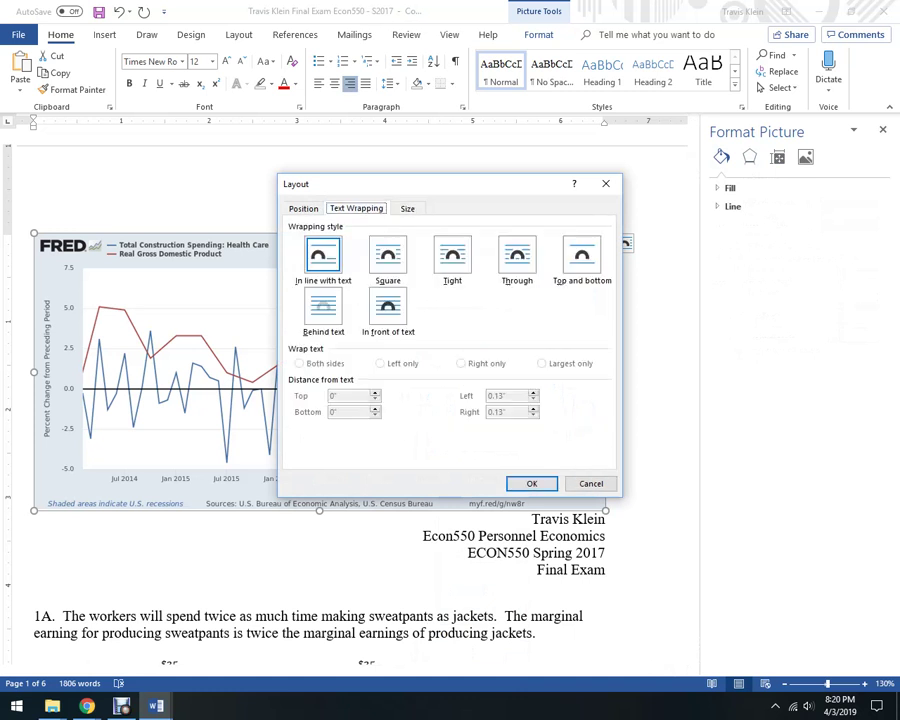
{"action": "key", "text": "alt+t"}
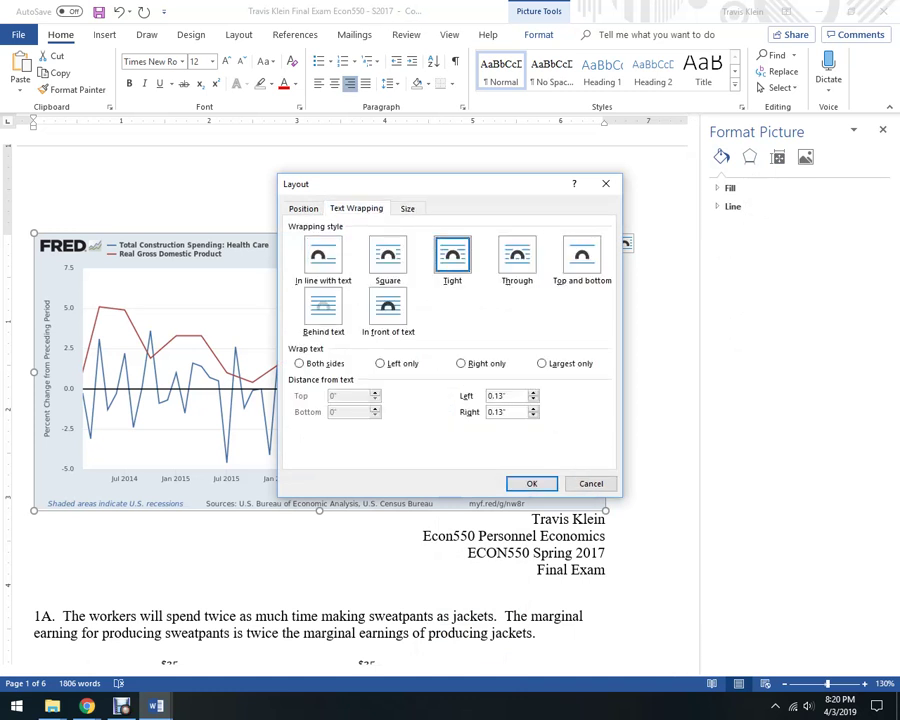
{"action": "key", "text": "Return"}
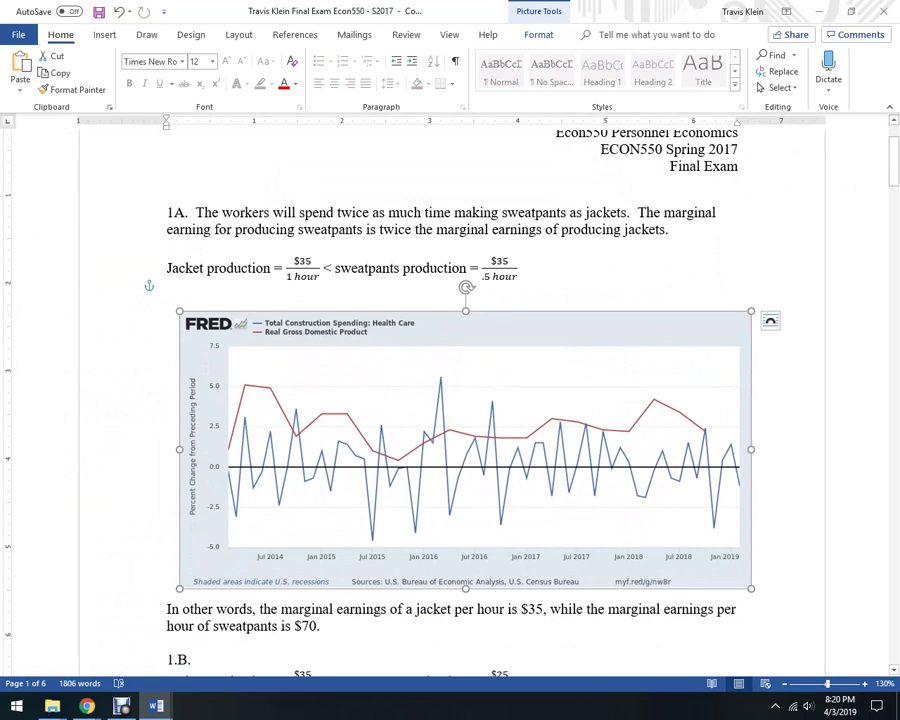
Slightly resize the chart and drop it into answer 1A's 'In other words' paragraph.
{"action": "scroll", "coordinate": [466, 400], "scroll_direction": "down", "scroll_amount": 2, "text": "ctrl"}
{"action": "scroll", "coordinate": [466, 400], "scroll_direction": "down", "scroll_amount": 1, "text": "ctrl"}
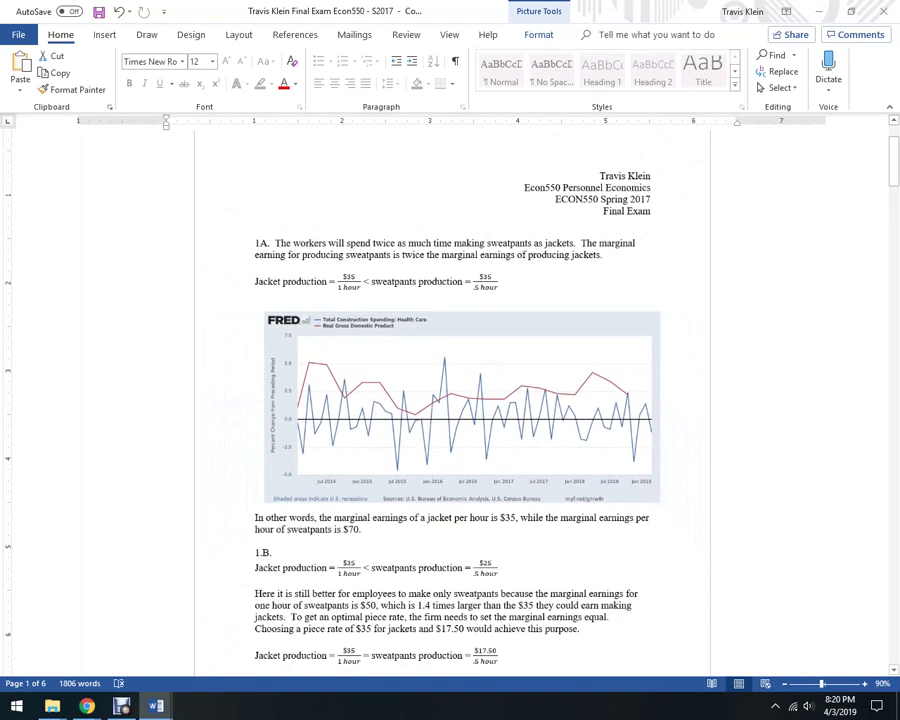
{"action": "scroll", "coordinate": [466, 400], "scroll_direction": "down", "scroll_amount": 1, "text": "ctrl"}
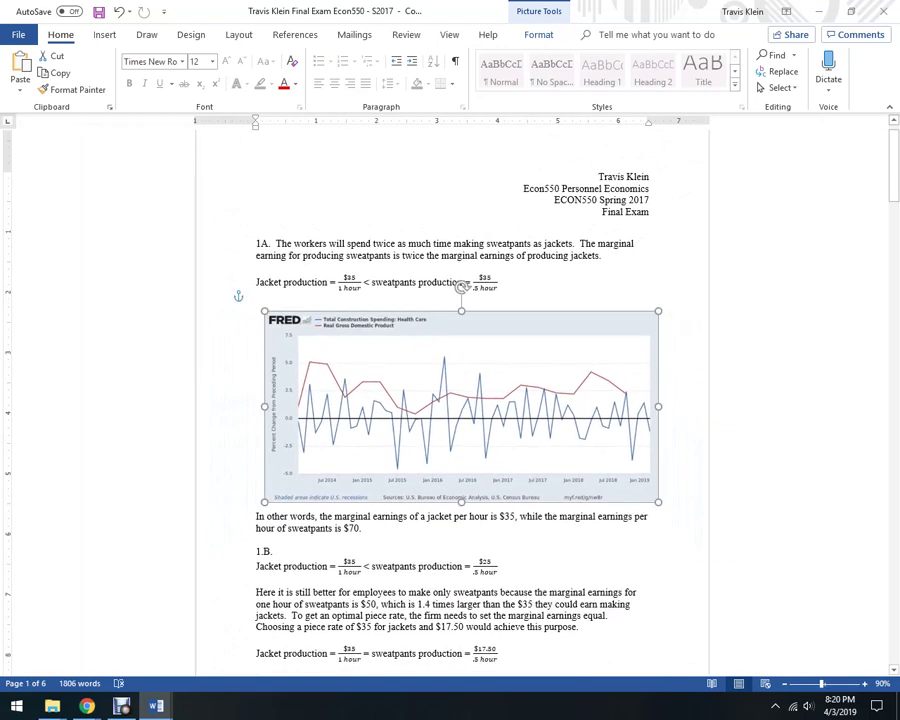
{"action": "left_click_drag", "start_coordinate": [658, 502], "coordinate": [648, 497]}
{"action": "left_click_drag", "start_coordinate": [264, 497], "coordinate": [250, 502]}
{"action": "mouse_move", "coordinate": [447, 286]}
{"action": "left_mouse_down"}
{"action": "mouse_move", "coordinate": [455, 311]}
{"action": "mouse_move", "coordinate": [452, 191]}
{"action": "left_mouse_up"}
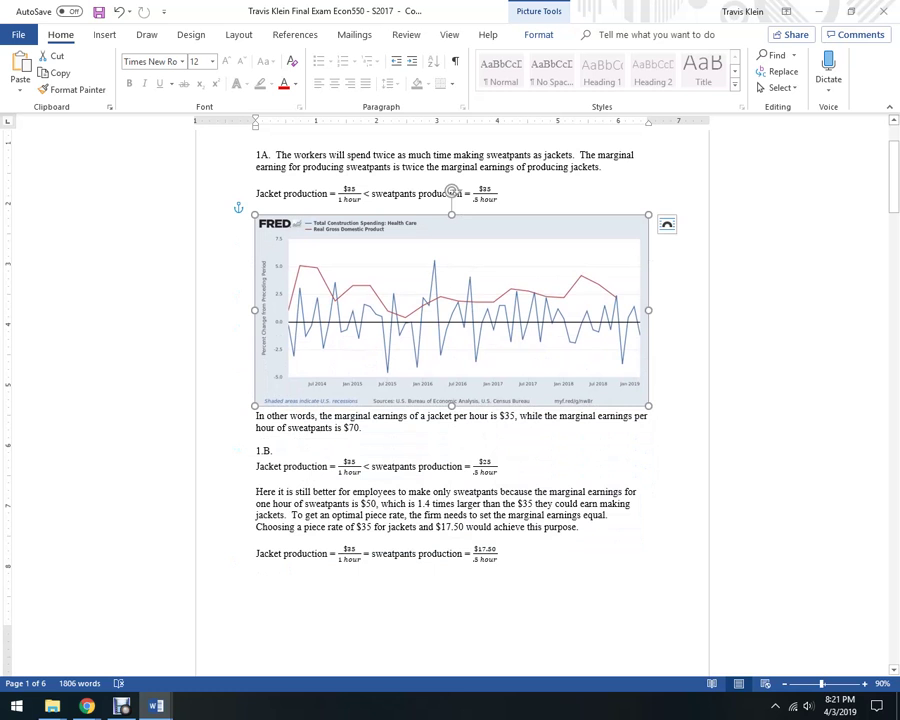
{"action": "left_click_drag", "start_coordinate": [451, 191], "coordinate": [449, 208]}
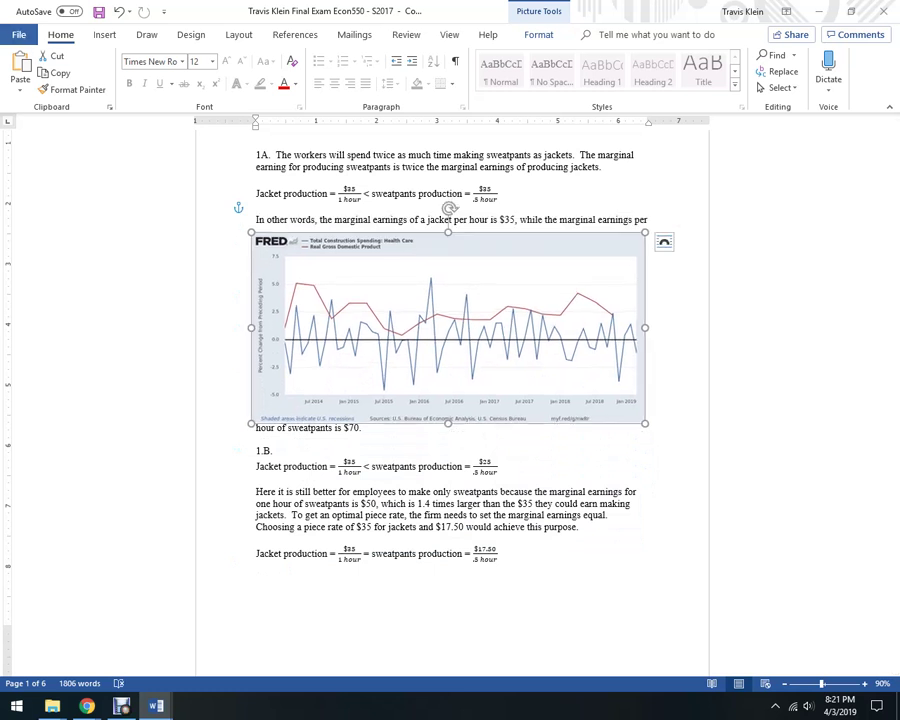
{"action": "left_click", "coordinate": [435, 491]}
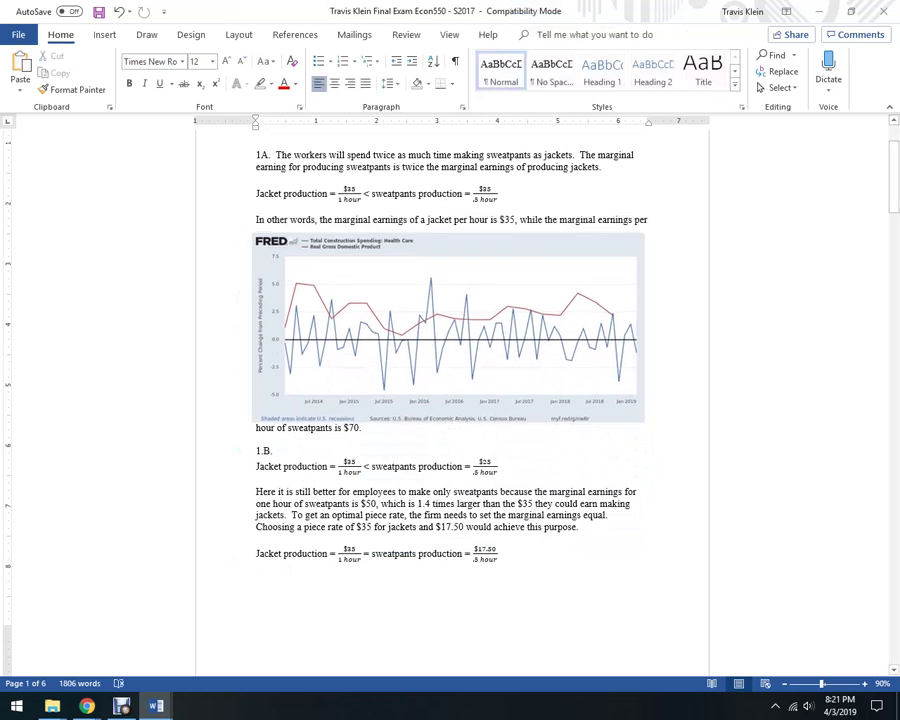
{"action": "mouse_move", "coordinate": [87, 706]}
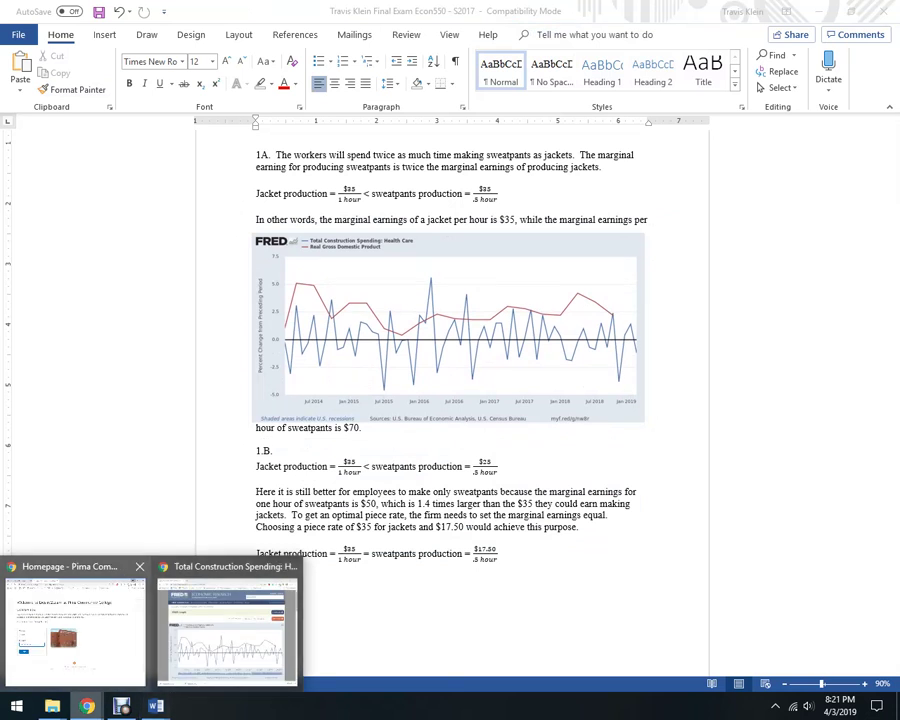
Download the two-line FRED graph as a PowerPoint (graph) file in Chrome.
{"action": "left_click", "coordinate": [225, 625]}
{"action": "left_click", "coordinate": [770, 215]}
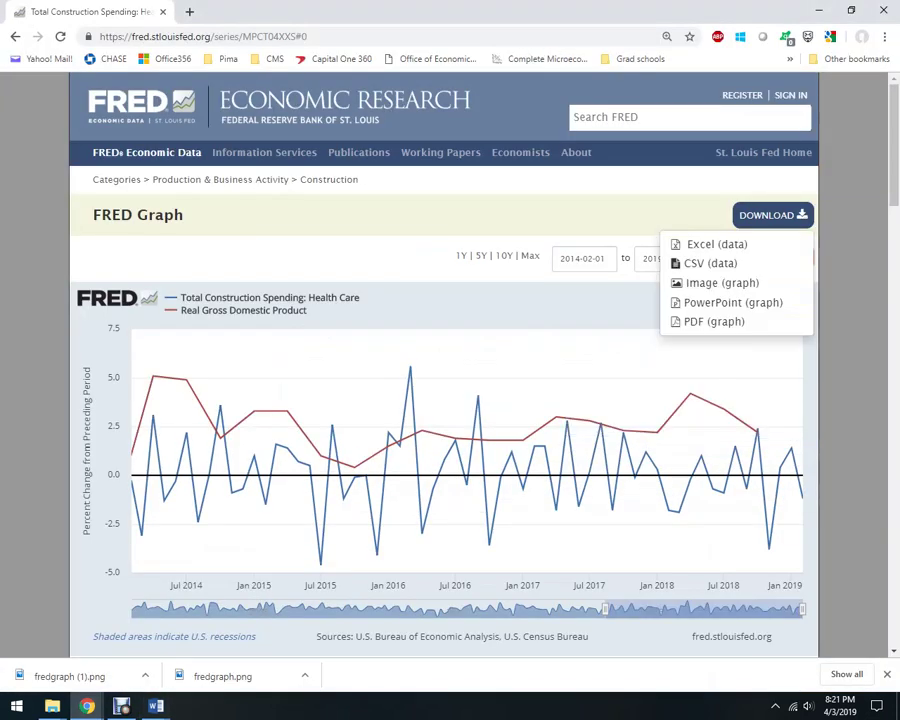
{"action": "left_click", "coordinate": [733, 302]}
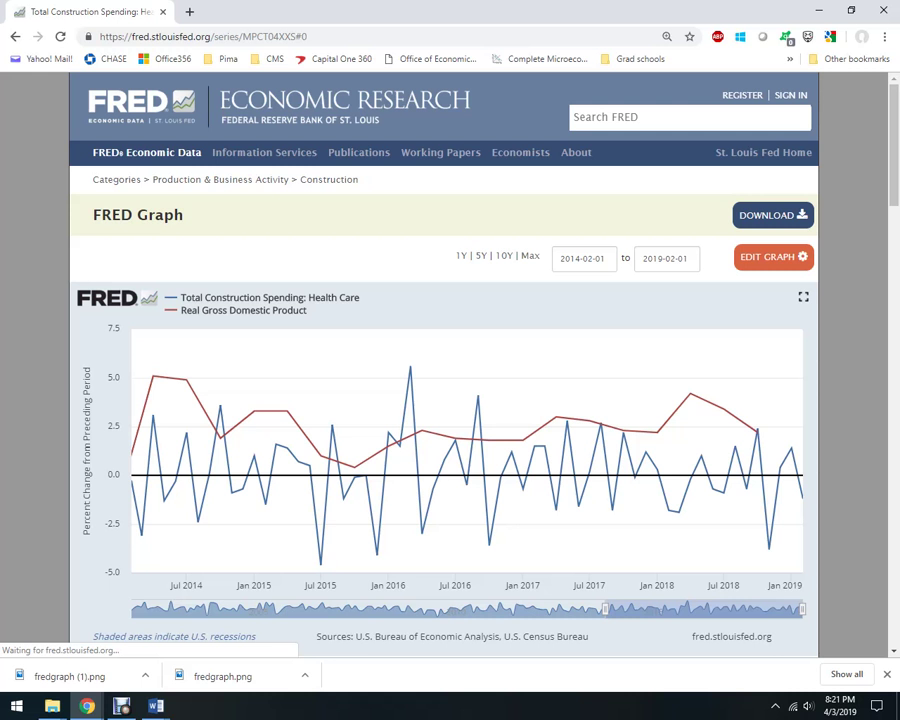
{"action": "left_click", "coordinate": [145, 676]}
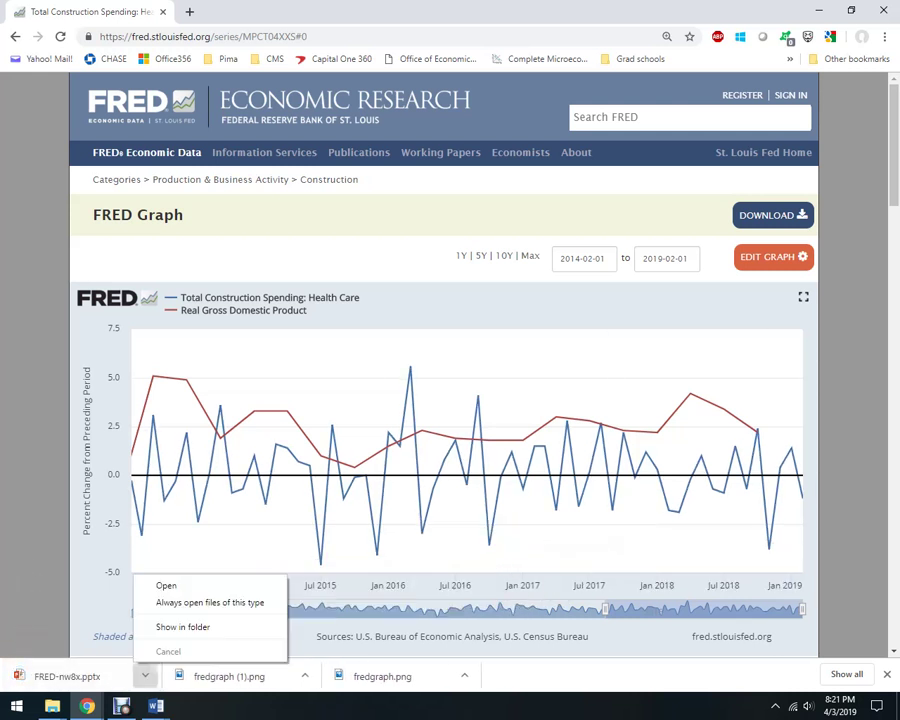
Open the downloaded FRED-nw8x.pptx, which appears in PowerPoint's Protected View.
{"action": "left_click", "coordinate": [160, 580]}
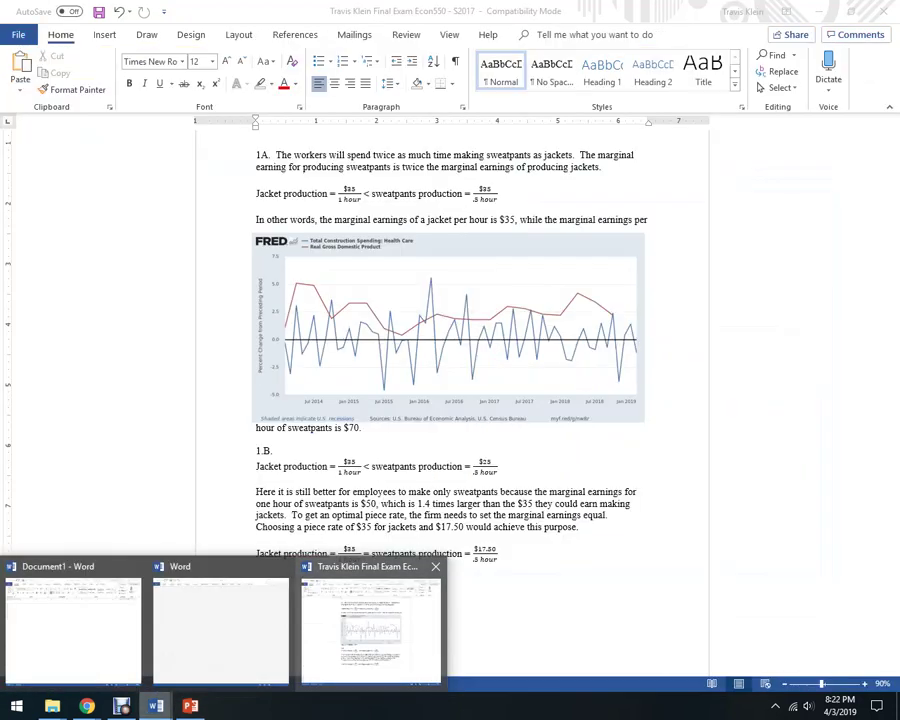
Save the Econ550 final exam as a PDF (*.pdf) file named 'TEST COPY'.
{"action": "left_click", "coordinate": [370, 620]}
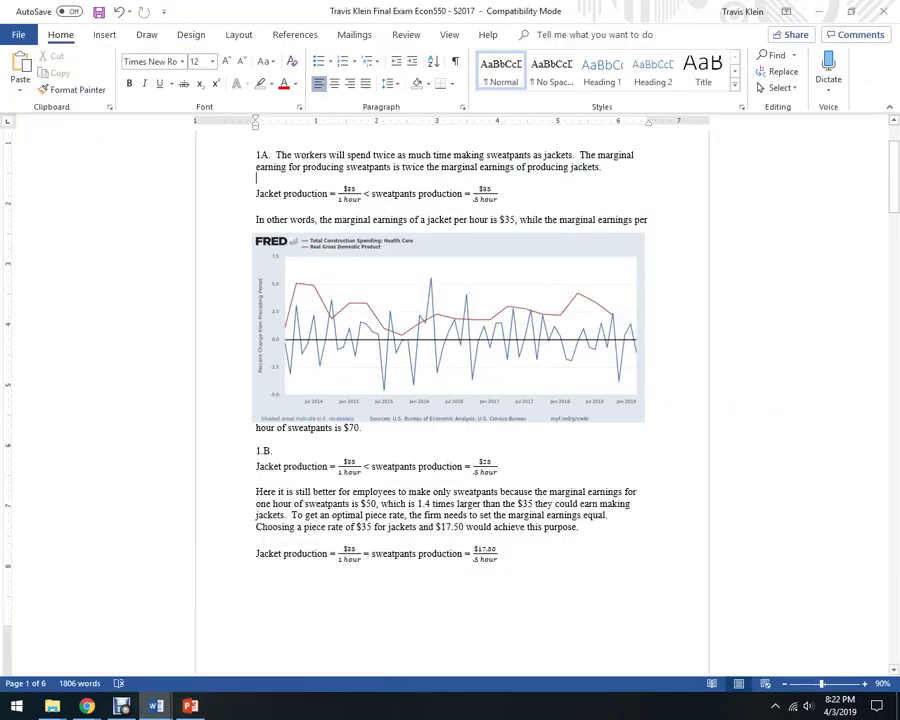
{"action": "scroll", "coordinate": [450, 400], "scroll_direction": "up", "scroll_amount": 3}
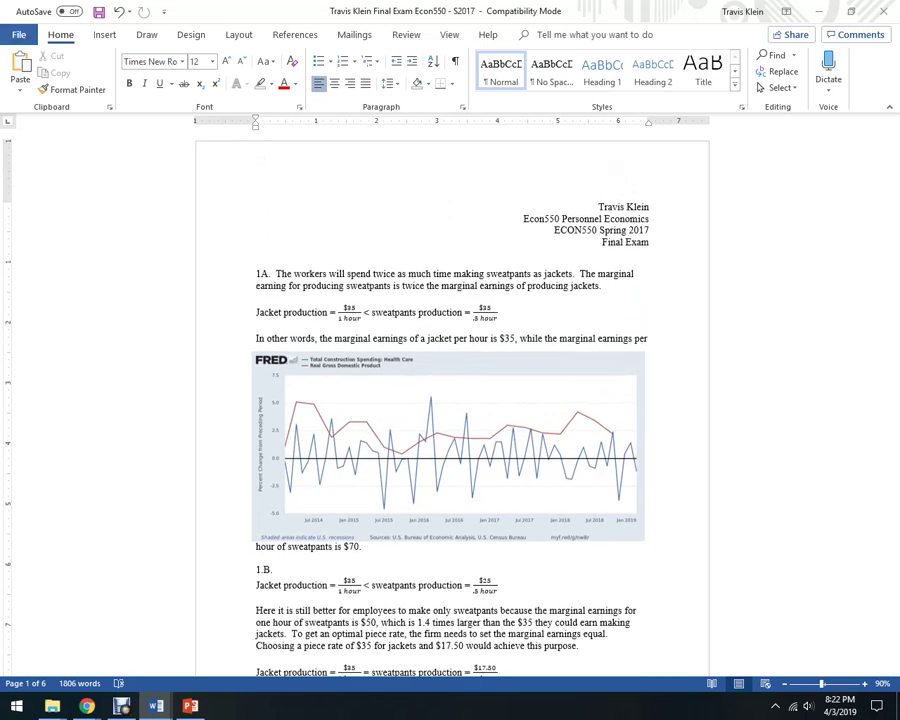
{"action": "left_click", "coordinate": [18, 34]}
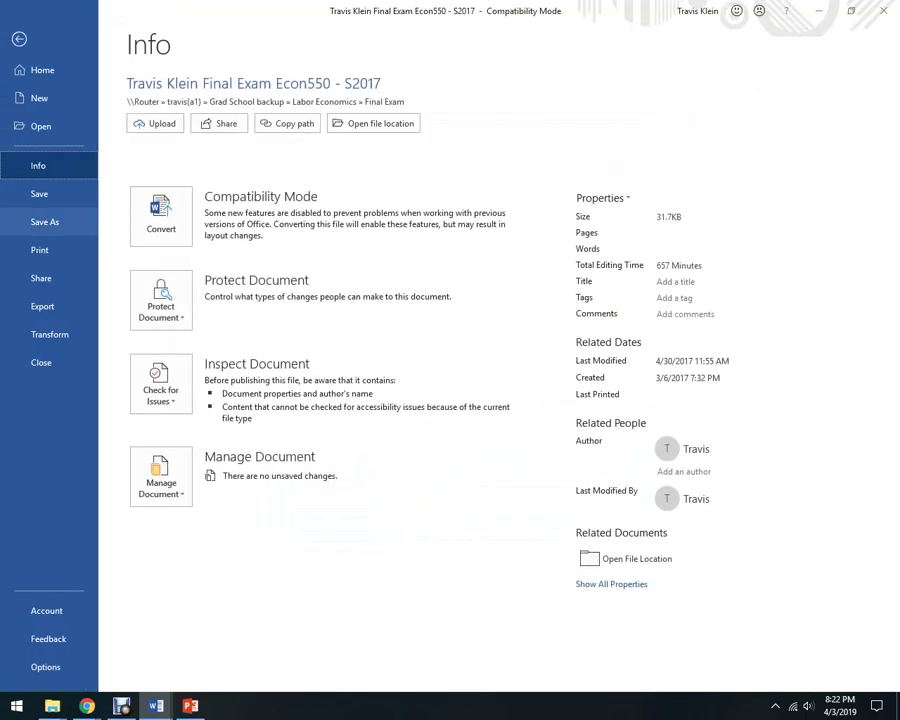
{"action": "left_click", "coordinate": [45, 221]}
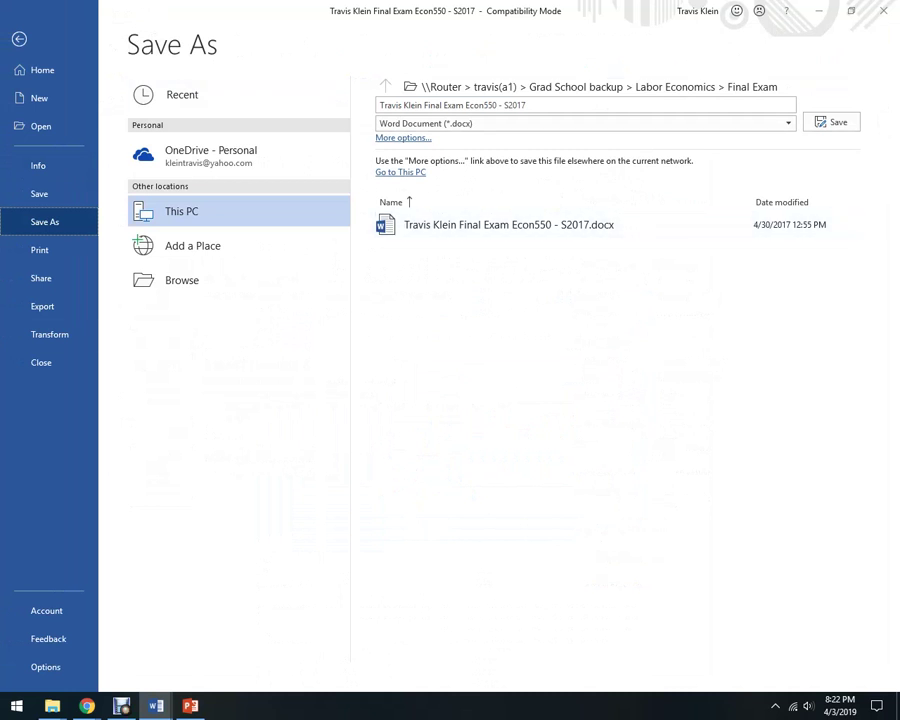
{"action": "left_click", "coordinate": [585, 123]}
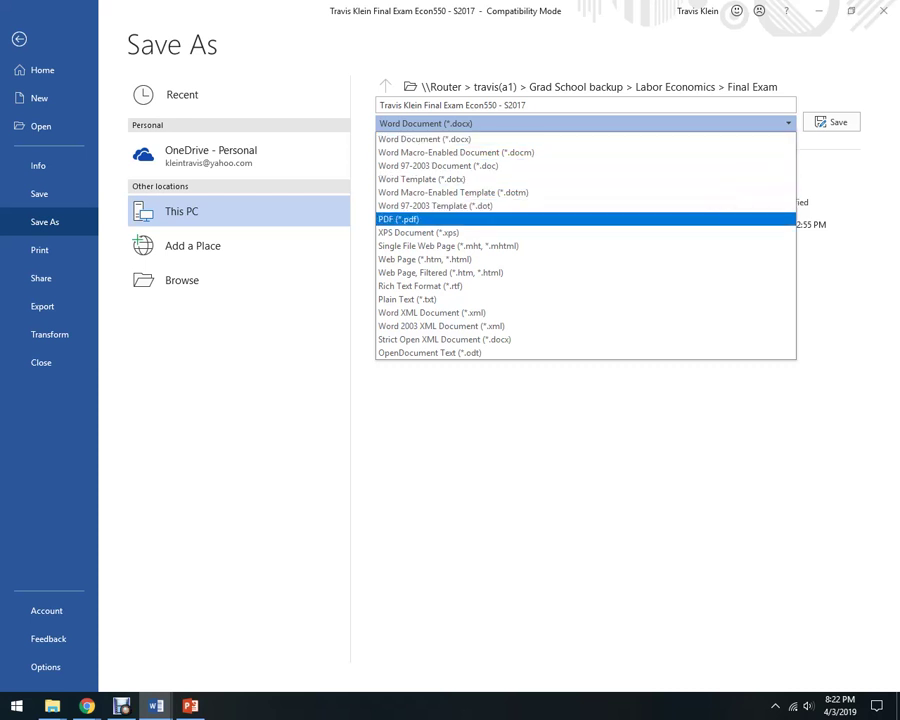
{"action": "key", "text": "Return"}
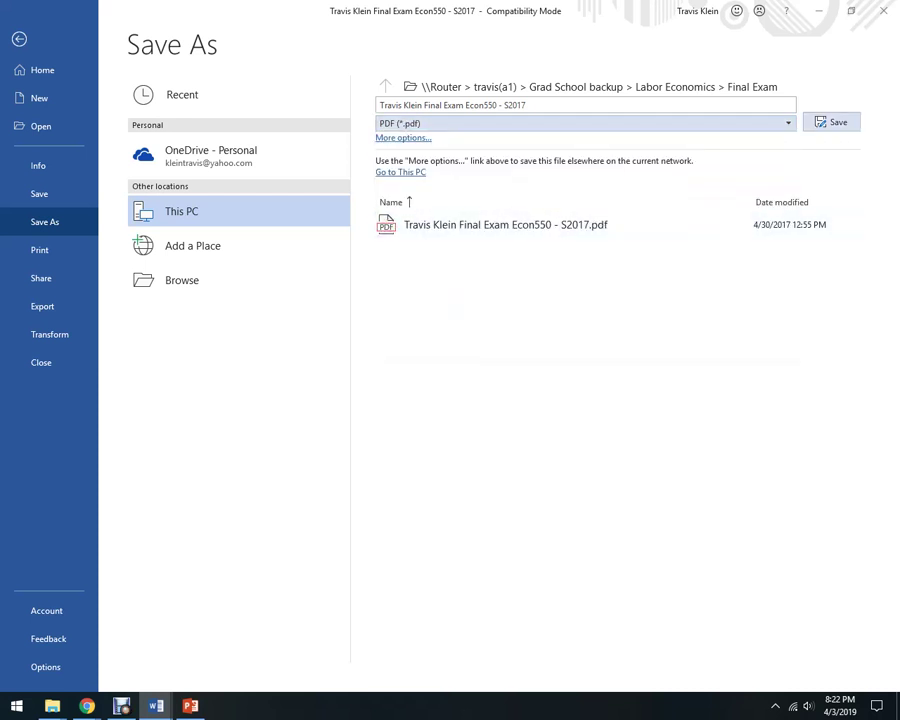
{"action": "key", "text": "shift+Tab"}
{"action": "key", "text": "End"}
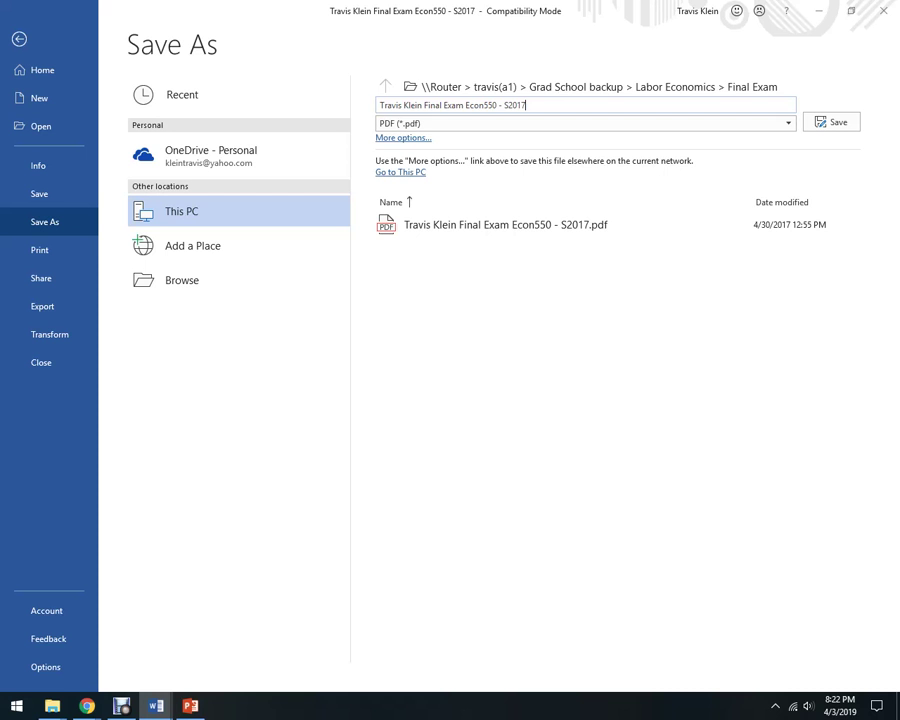
{"action": "key", "text": "ctrl+a"}
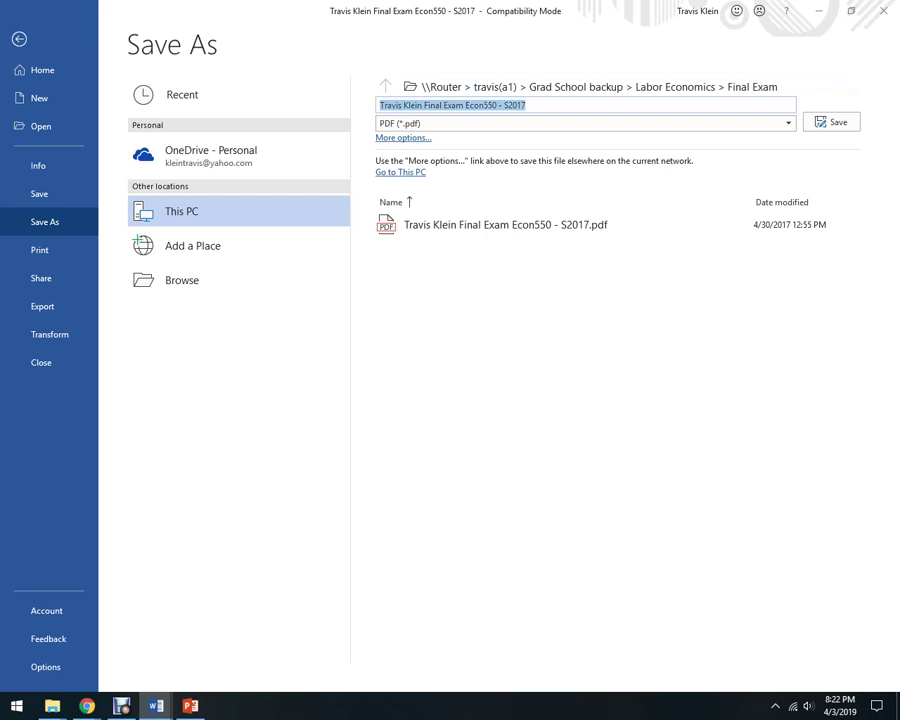
{"action": "type", "text": "TEST CO"}
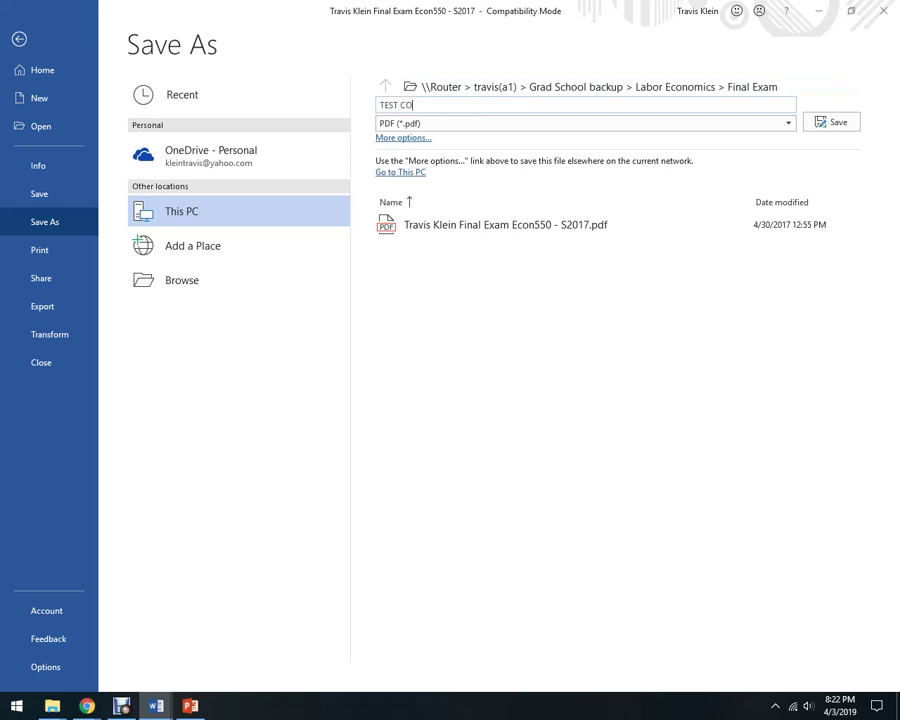
{"action": "type", "text": "PY"}
{"action": "left_click", "coordinate": [831, 122]}
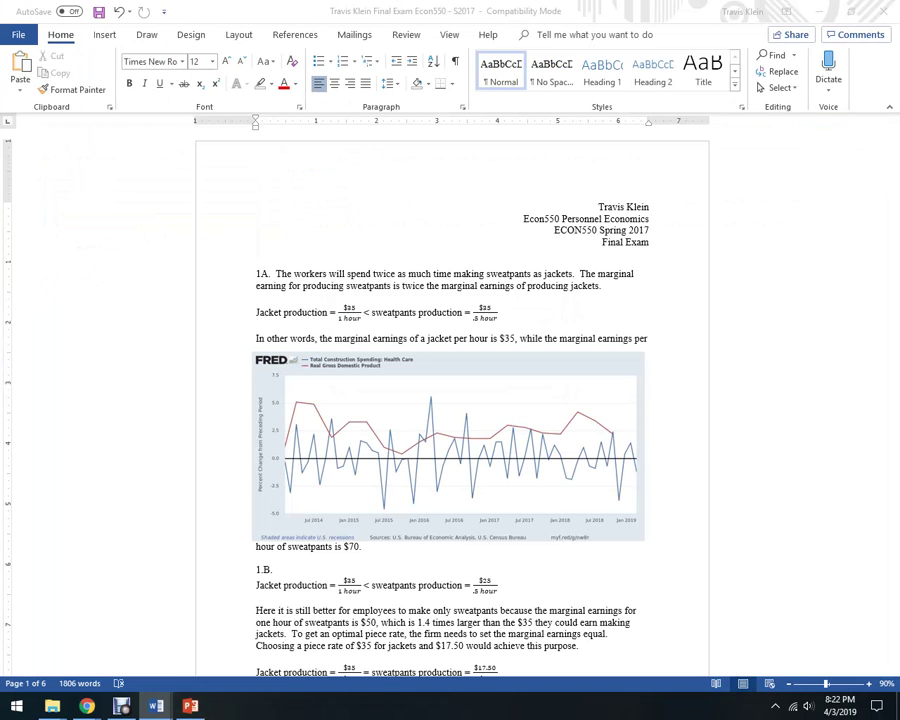
Glance at the PowerPoint FRED slide, then bring the Word exam back to the front.
{"action": "key", "text": "alt+Tab"}
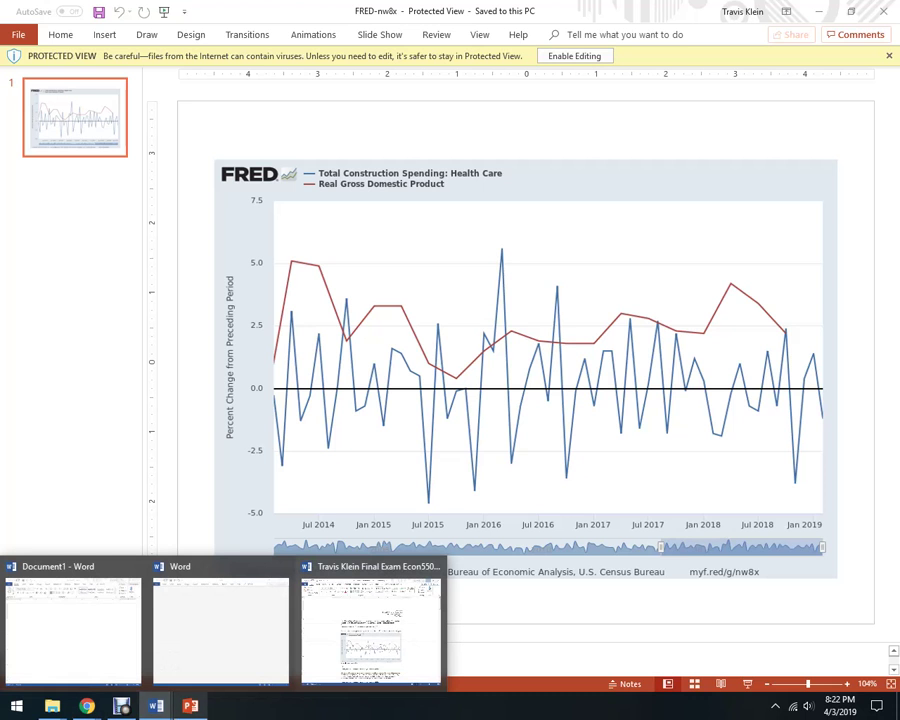
{"action": "left_click", "coordinate": [370, 625]}
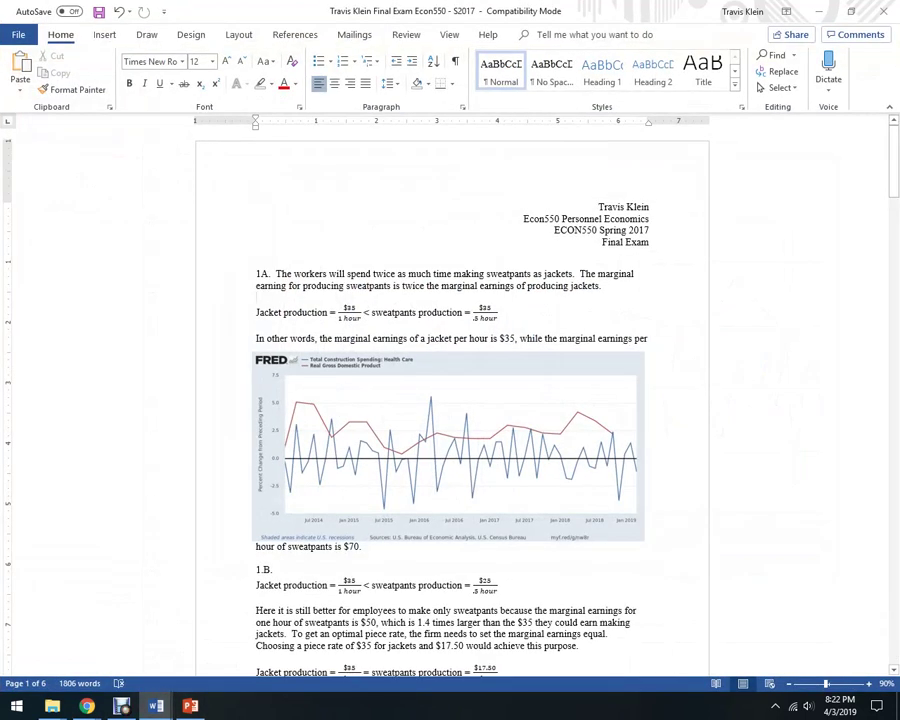